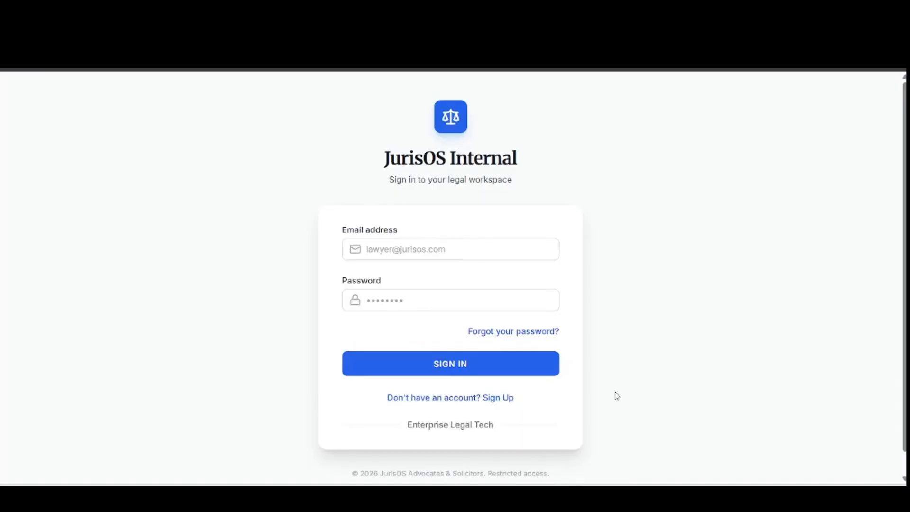
- Follow the Sign Up link on the sign-in page to reach the Create Account form
left_click(501, 399)
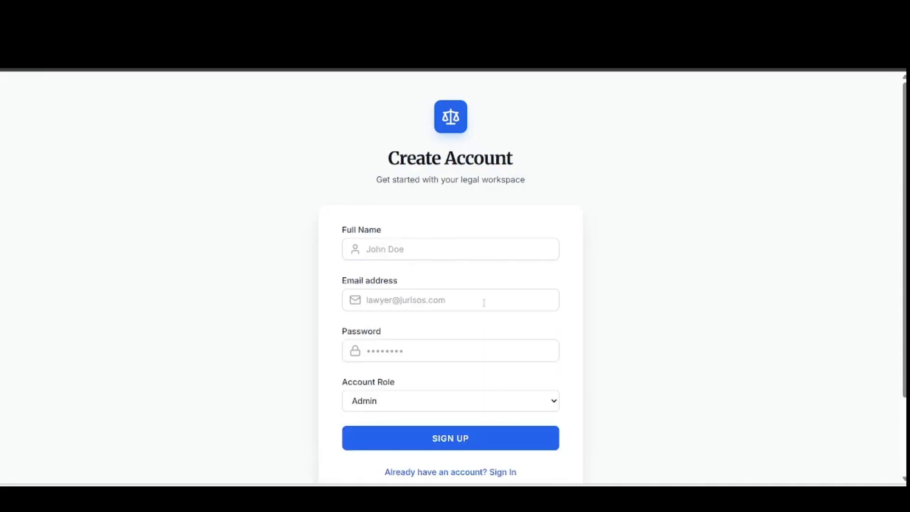
- Register an Admin account with the user's full name and the saved e-mail and password
left_click(488, 251)
type("sandy")
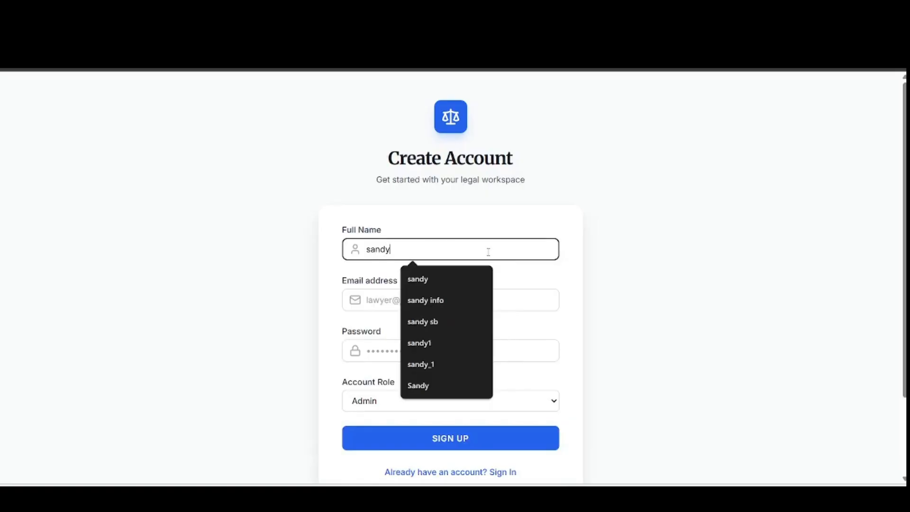
left_click(353, 312)
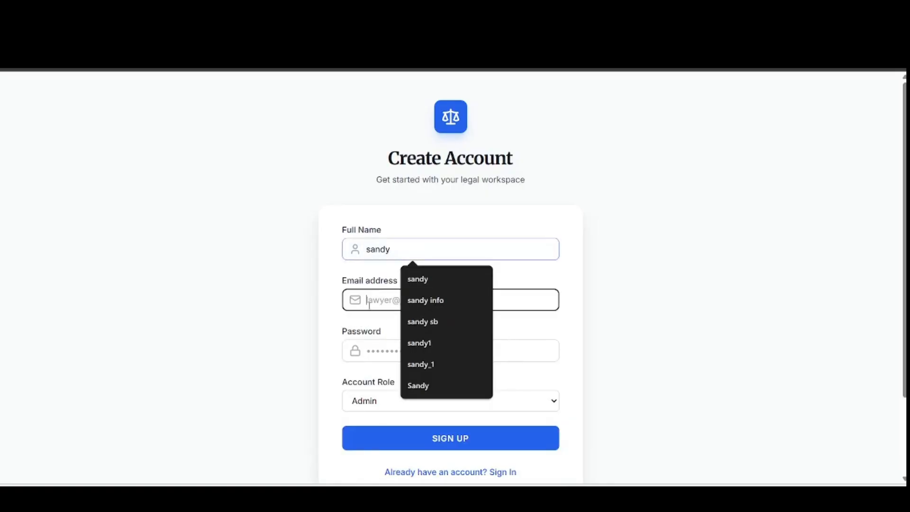
left_click(450, 363)
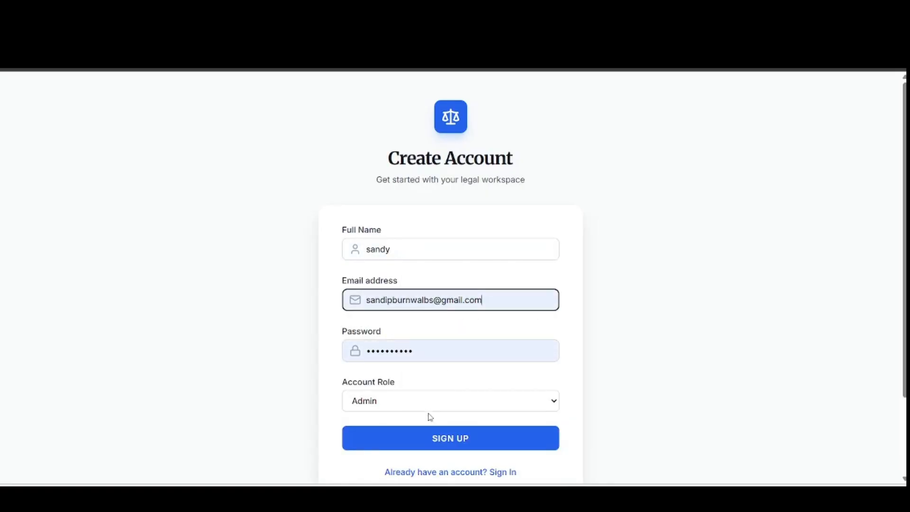
left_click(432, 444)
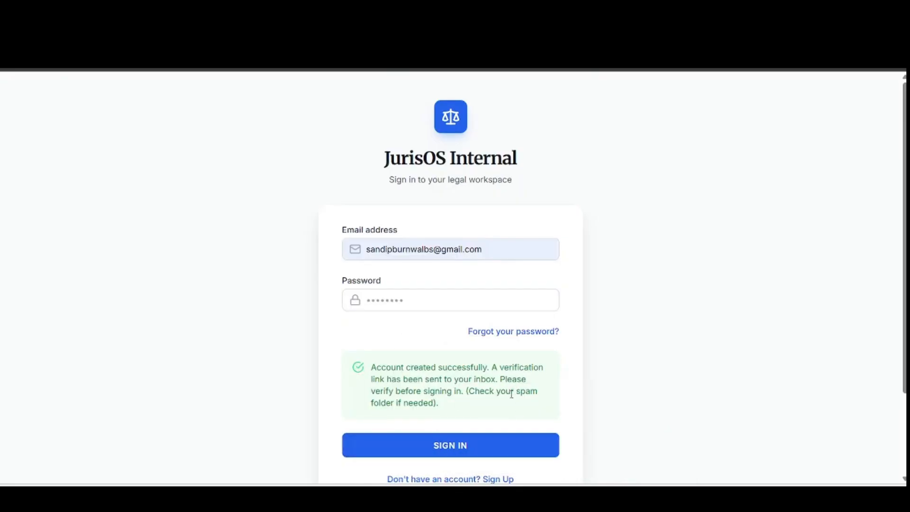
- Open the 'Verify your email' message in Gmail, follow its link, and return to JurisOS
mouse_move(550, 473)
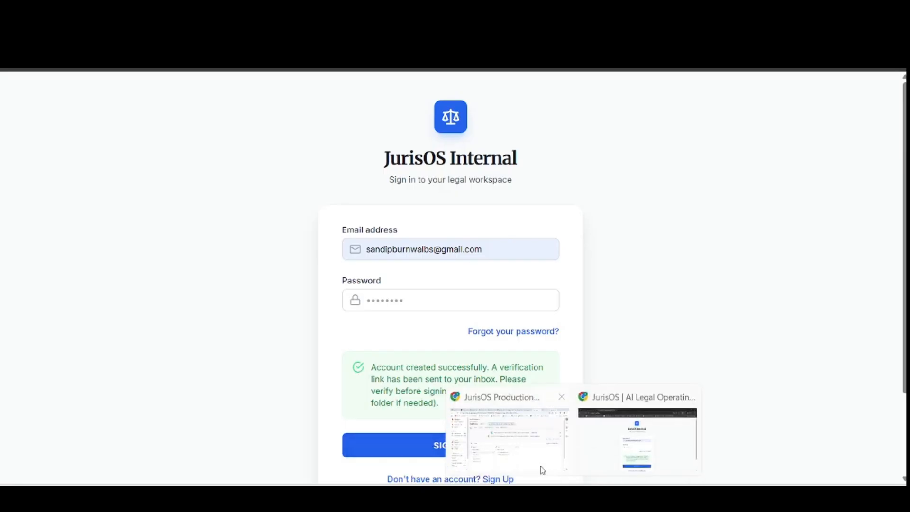
left_click(518, 454)
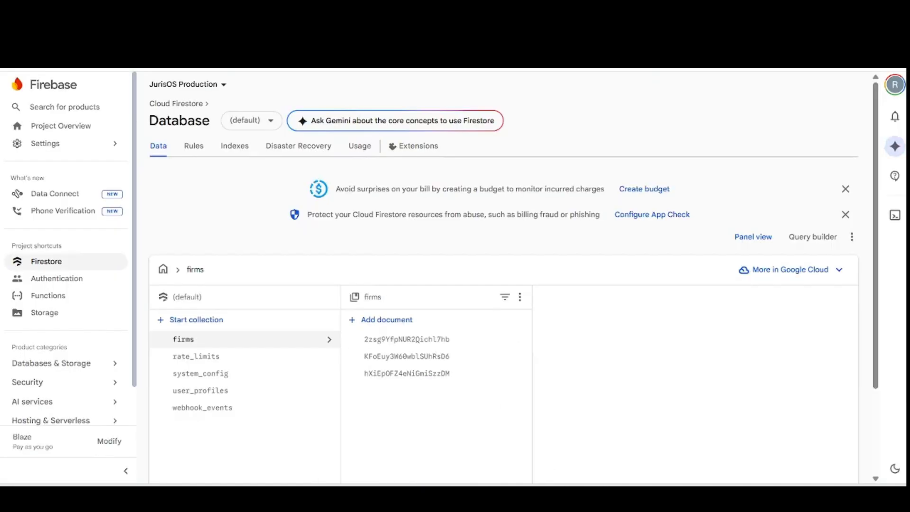
key("alt+Tab")
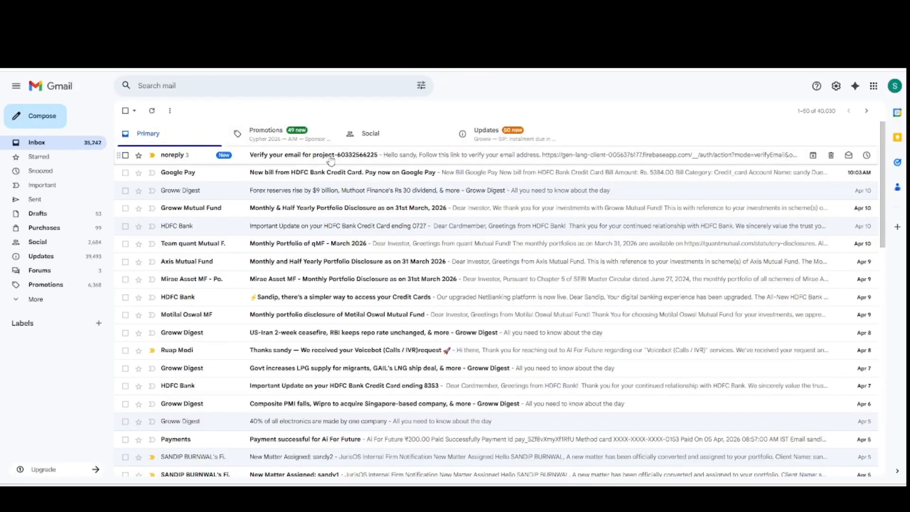
left_click(330, 158)
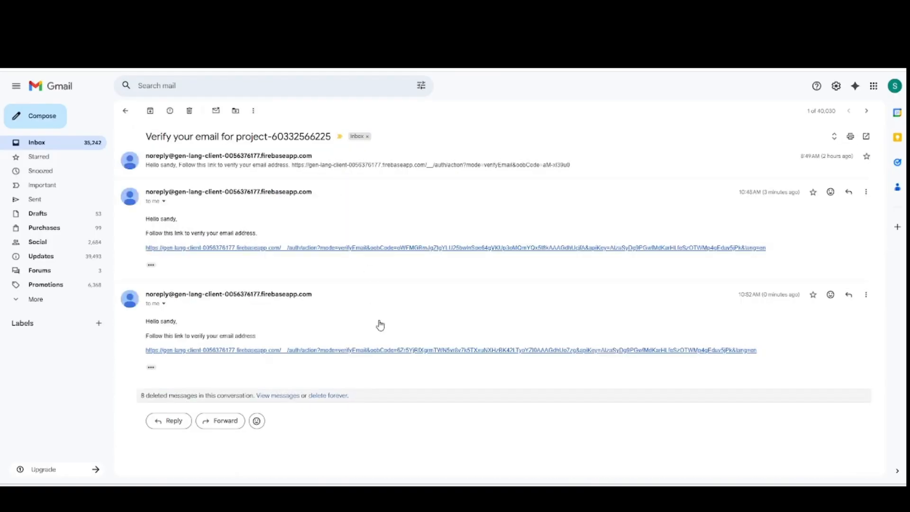
left_click(429, 351)
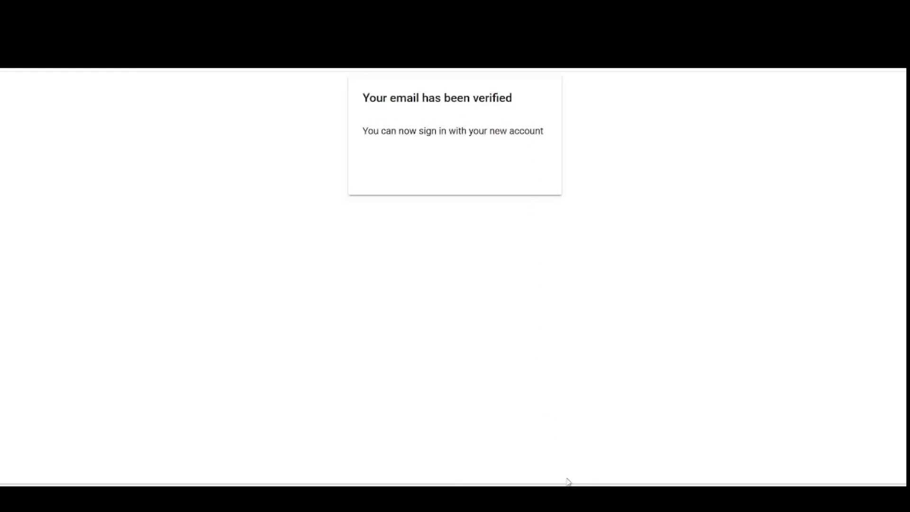
mouse_move(563, 473)
left_click(607, 450)
- Sign in with the saved password and look over the new Free Trial dashboard
left_click(459, 304)
left_click(467, 359)
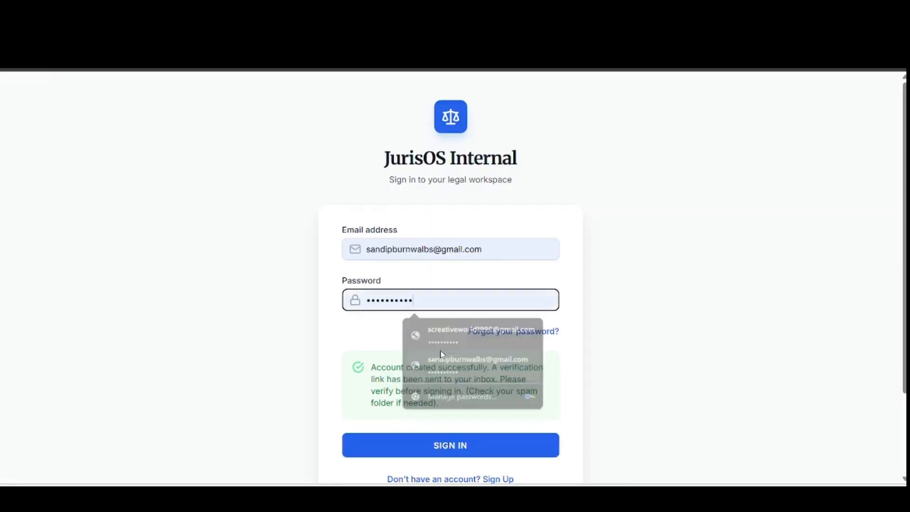
left_click(456, 447)
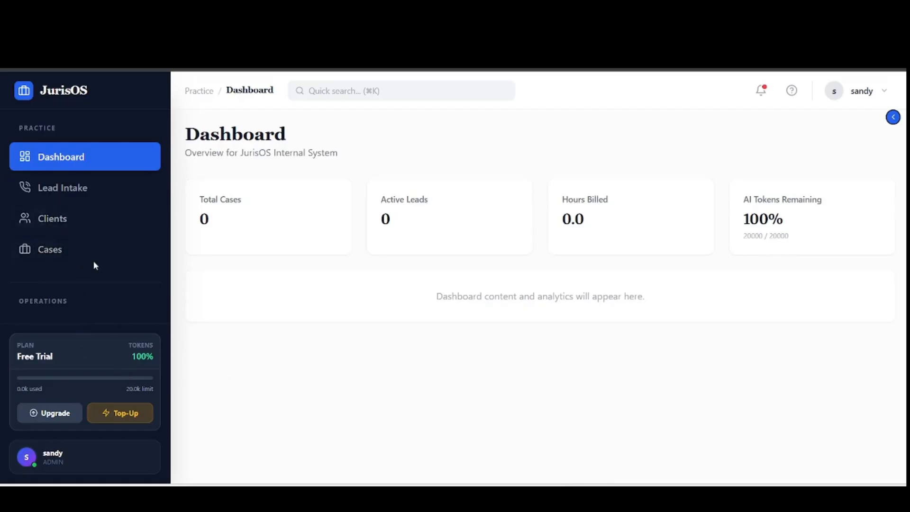
scroll(47, 240, "down", 2)
scroll(47, 240, "up", 2)
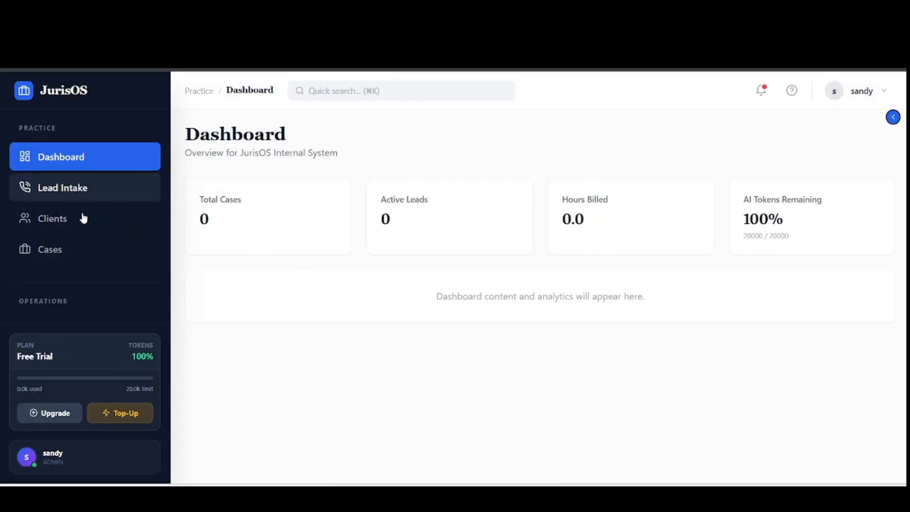
scroll(91, 246, "down", 3)
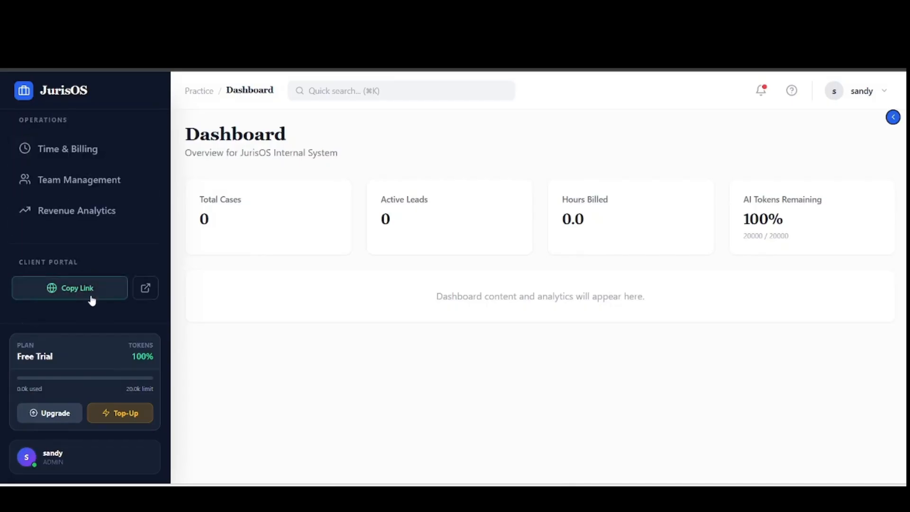
- Open the firm's intake form and paste the stolen-necklace case description into Case Facts
left_click(140, 298)
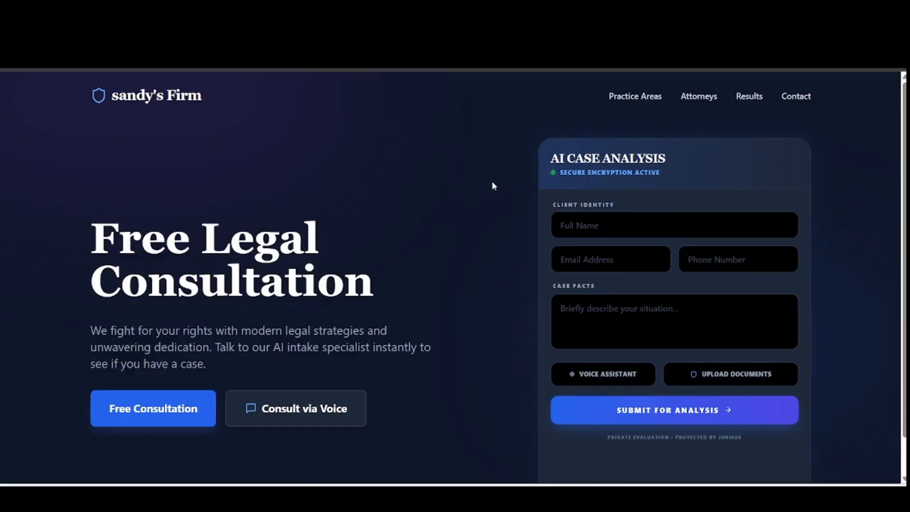
left_click(743, 321)
key("ctrl+v")
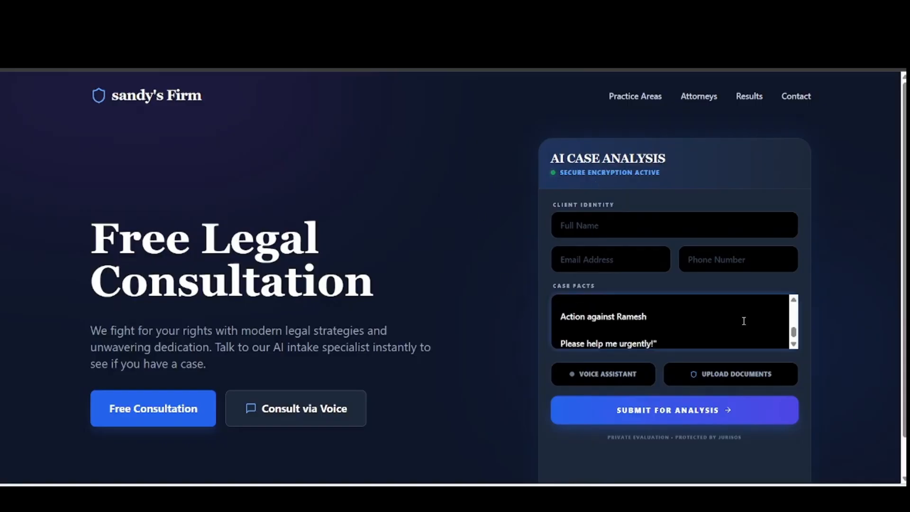
scroll(686, 318, "up", 5)
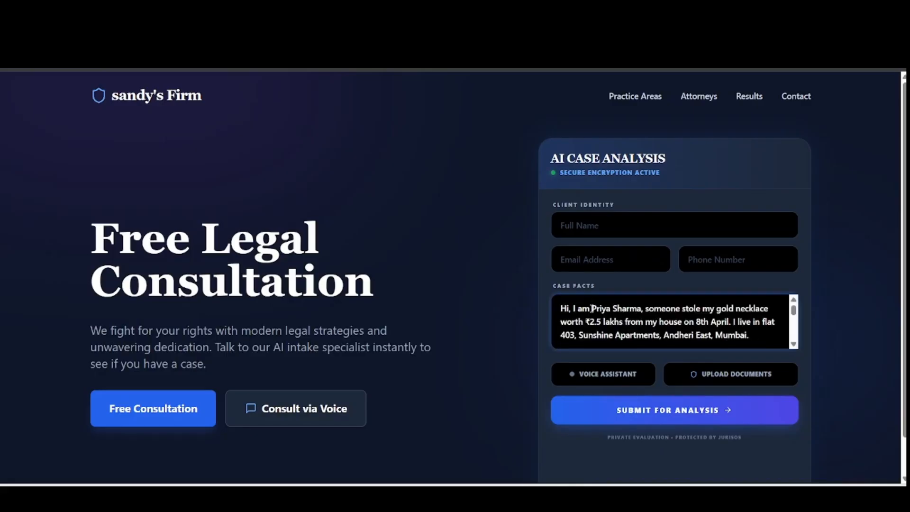
left_click_drag(591, 309, 637, 310)
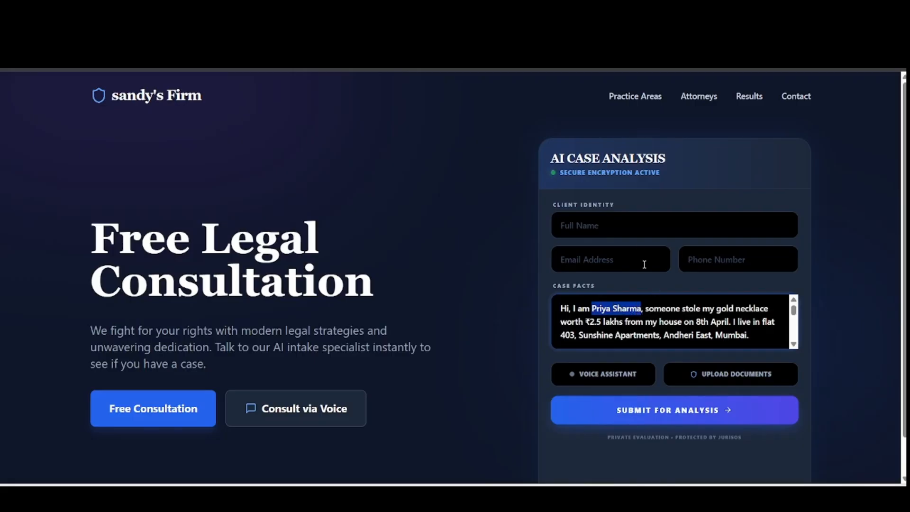
- Fill in the client's full name, e-mail address and phone number on the intake form
left_click(638, 228)
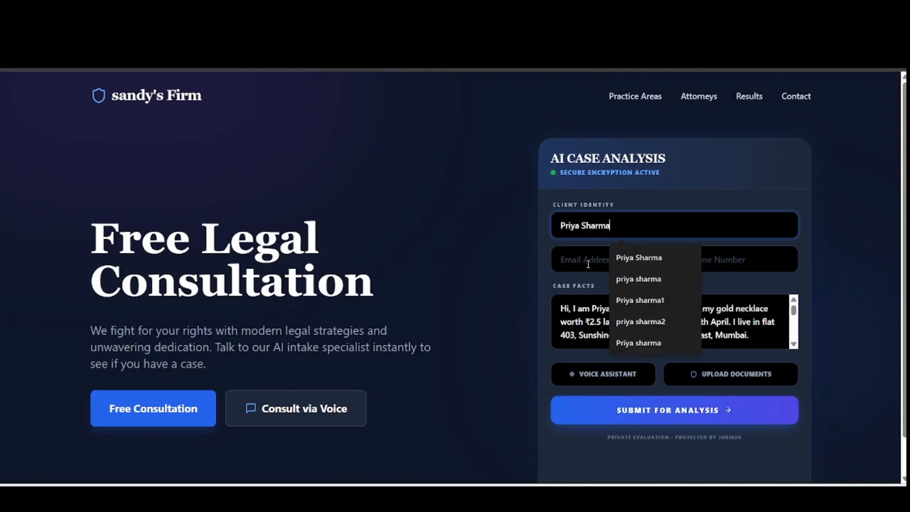
left_click(585, 263)
left_click(659, 293)
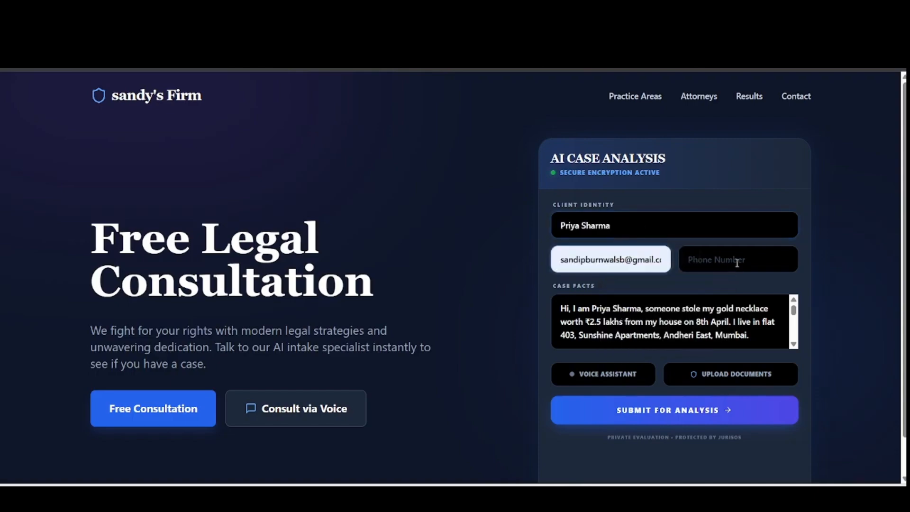
left_click(749, 268)
left_click(756, 291)
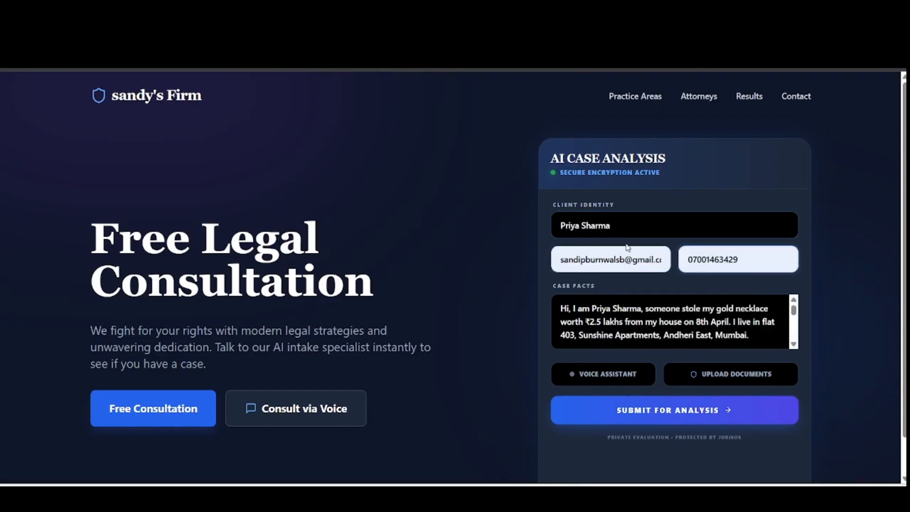
left_click(794, 345)
left_click(794, 345)
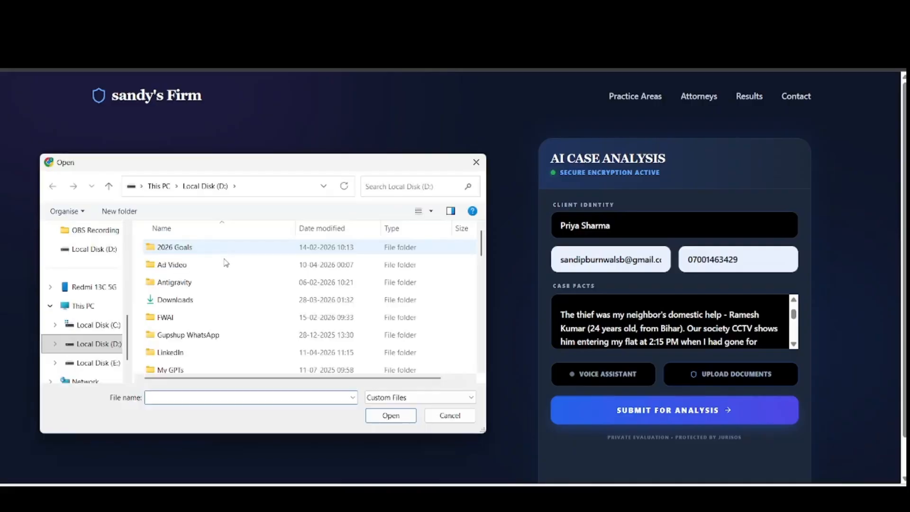
- Attach the saved JurisOS invoice PDF from drive D: as evidence and submit for analysis
scroll(227, 277, "down", 5)
scroll(228, 280, "down", 5)
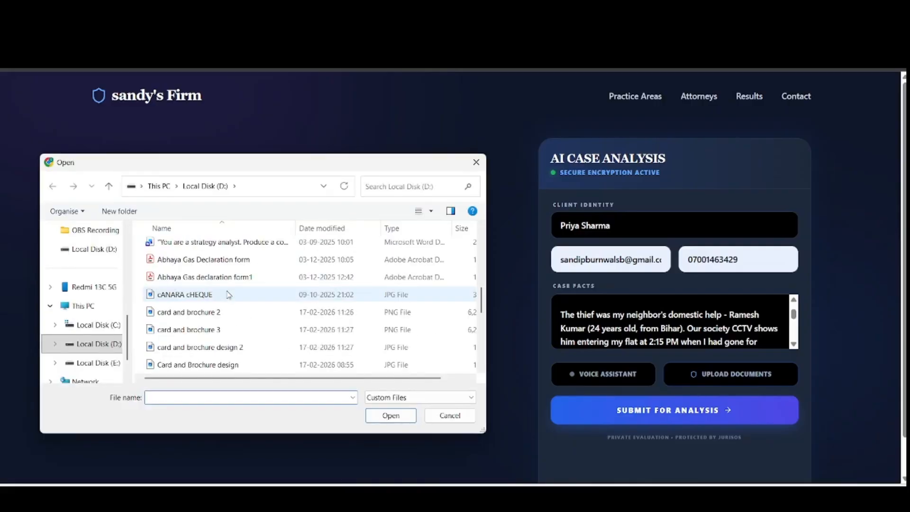
left_click(221, 330)
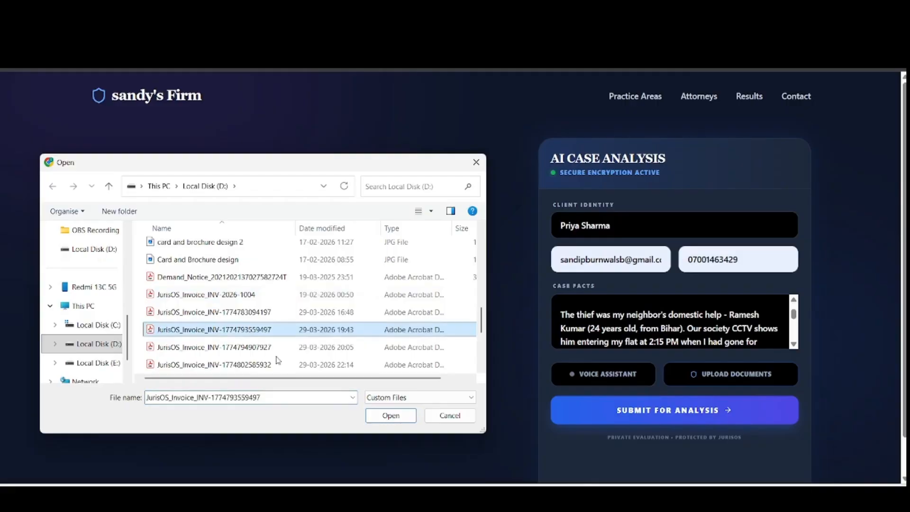
left_click(391, 416)
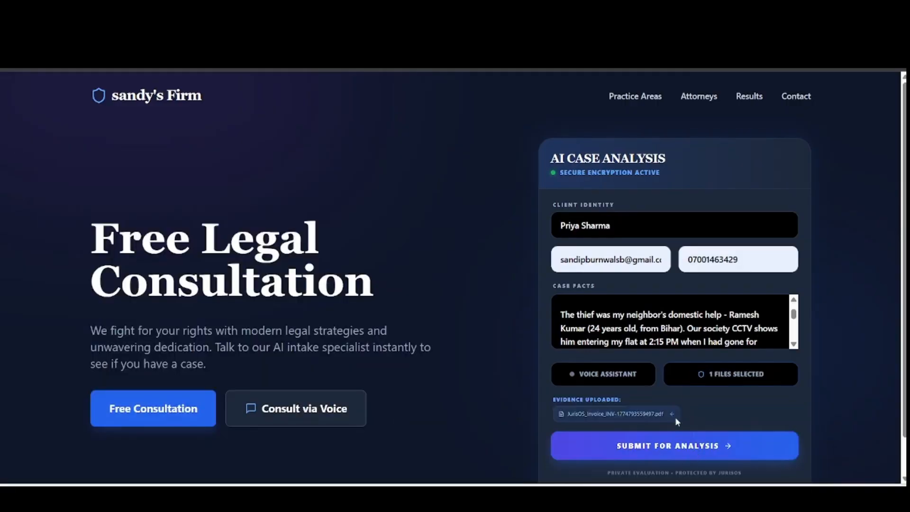
left_click(685, 446)
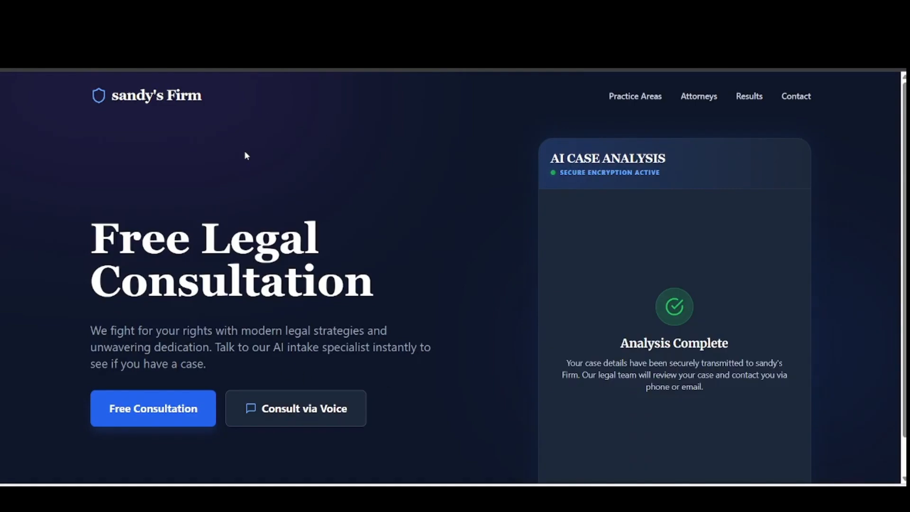
scroll(654, 314, "down", 1)
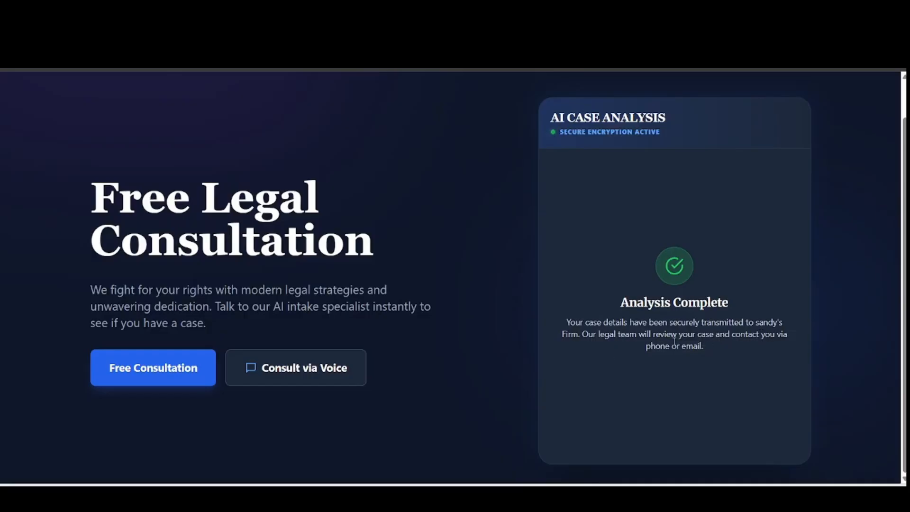
scroll(303, 227, "up", 1)
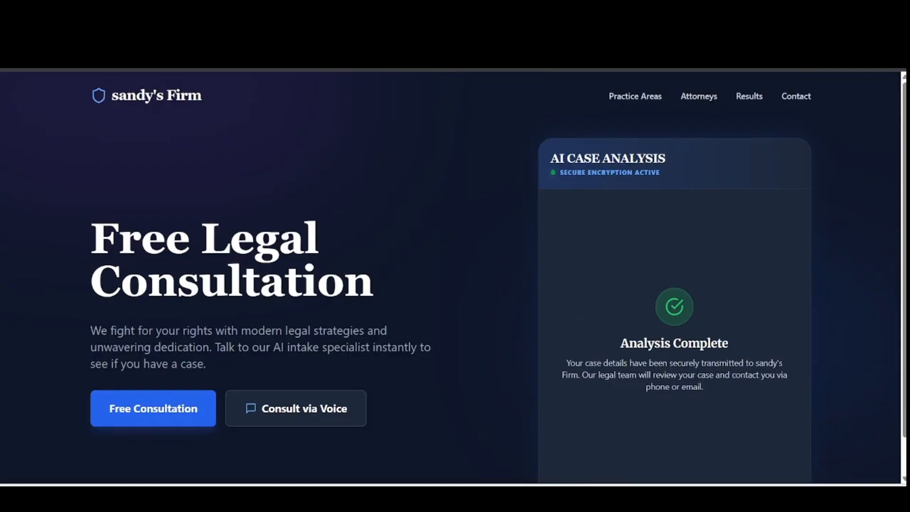
- In Lead Intake, review the High-priority stolen-necklace lead's summary, 88% score breakdown and transcript
left_click(189, 21)
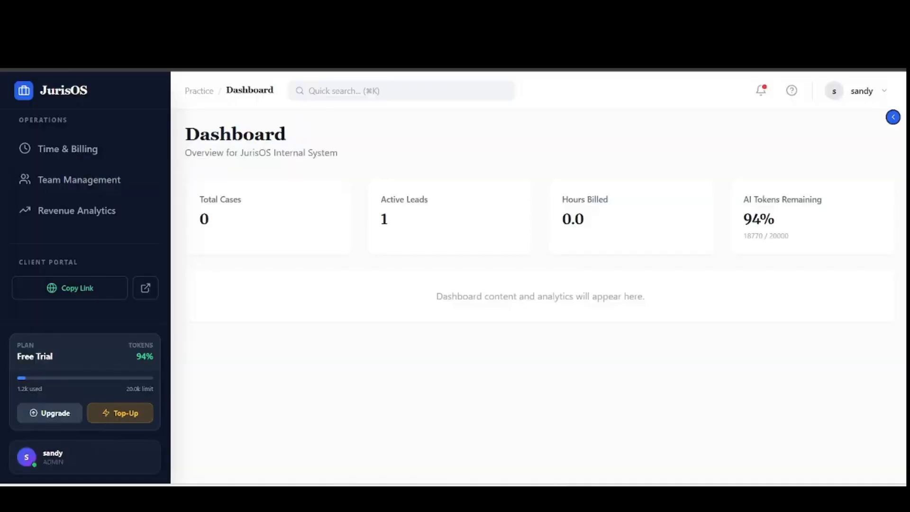
scroll(53, 236, "up", 4)
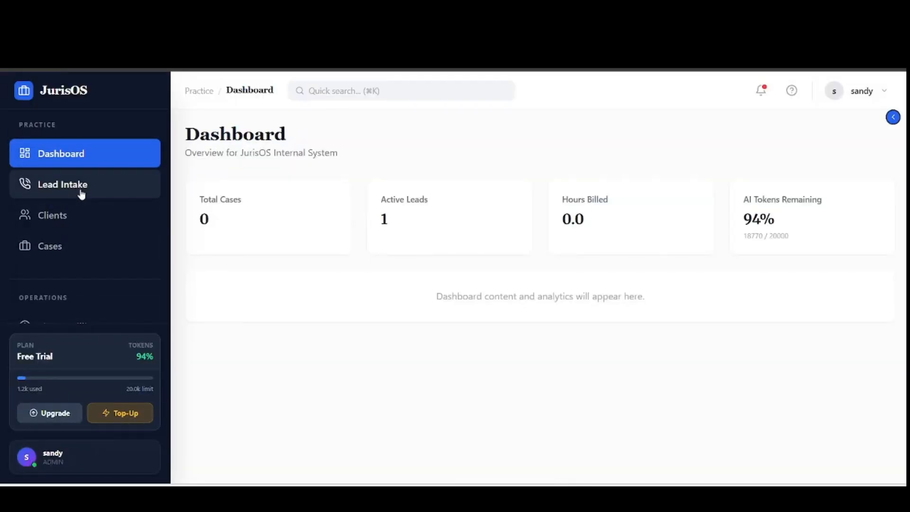
left_click(81, 192)
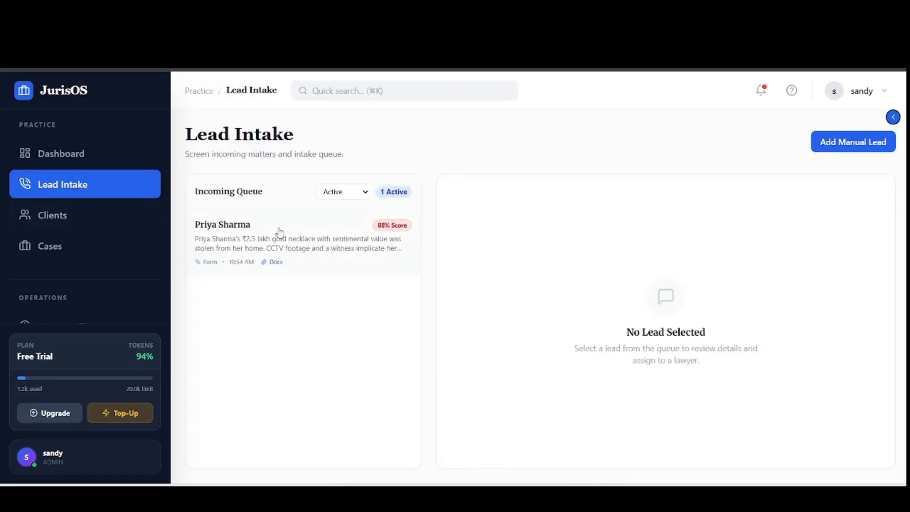
left_click(336, 252)
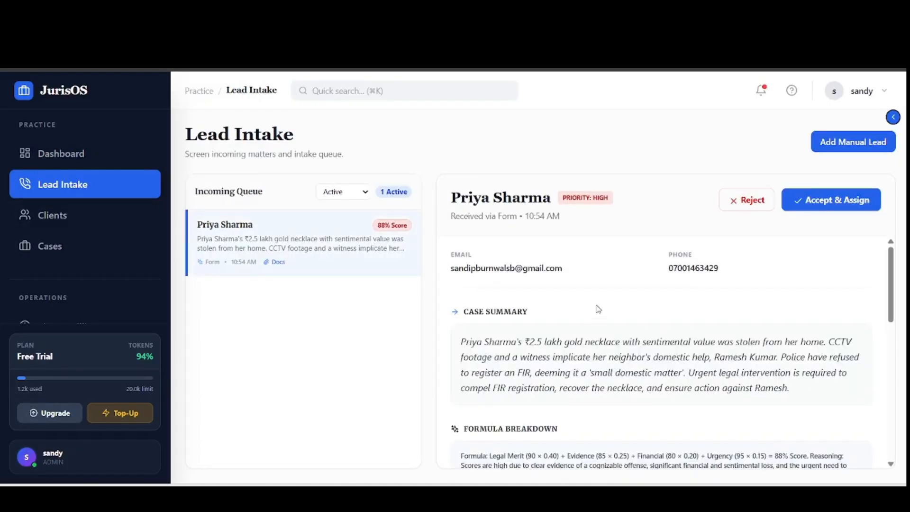
scroll(569, 303, "down", 1)
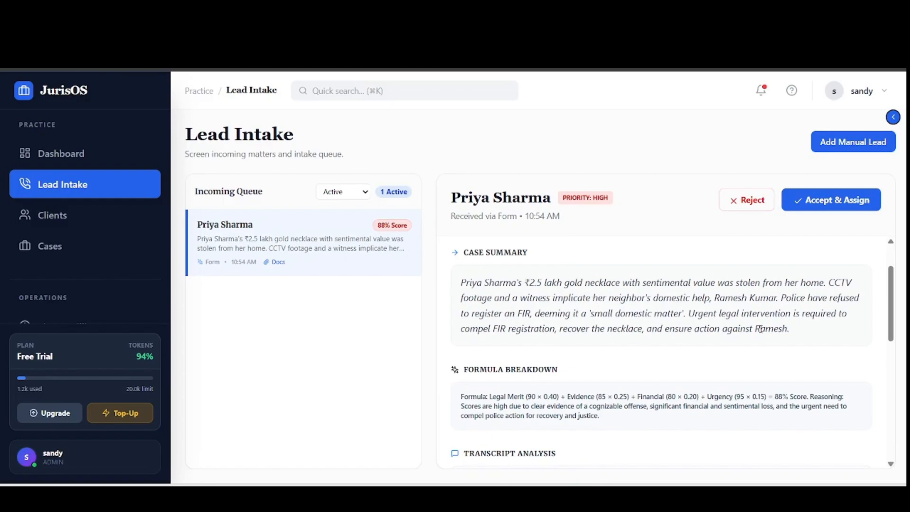
scroll(760, 328, "down", 5)
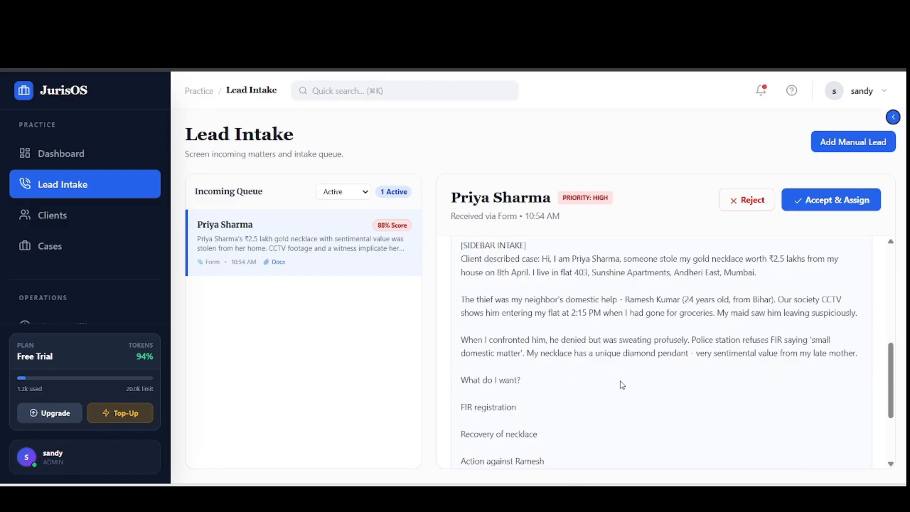
scroll(621, 384, "up", 1)
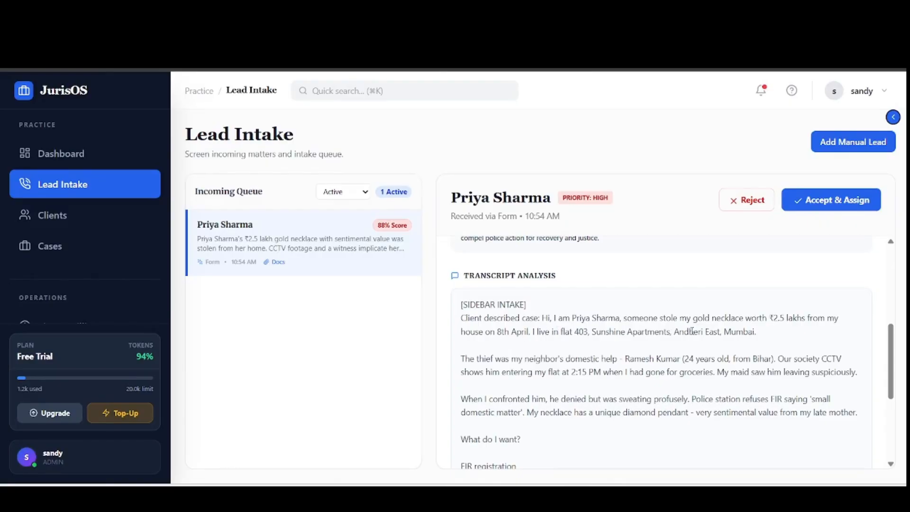
scroll(773, 334, "up", 4)
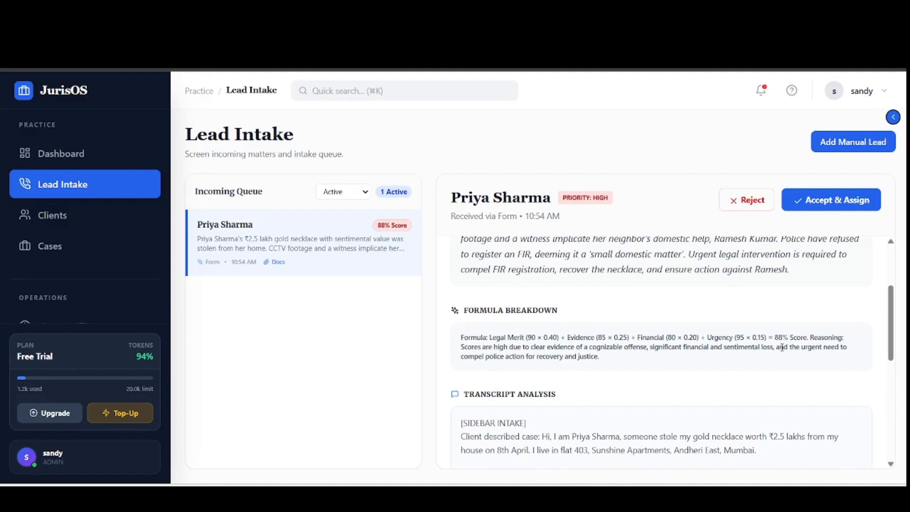
scroll(853, 379, "down", 3)
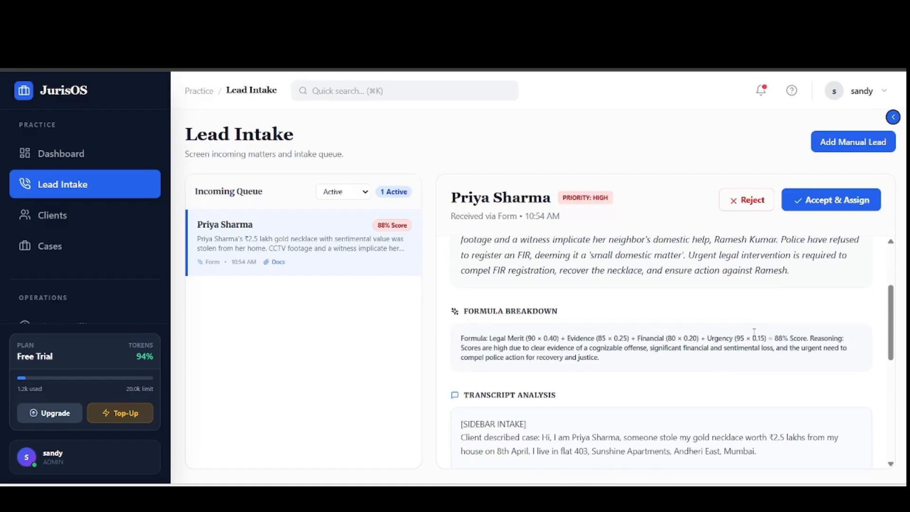
scroll(855, 427, "up", 2)
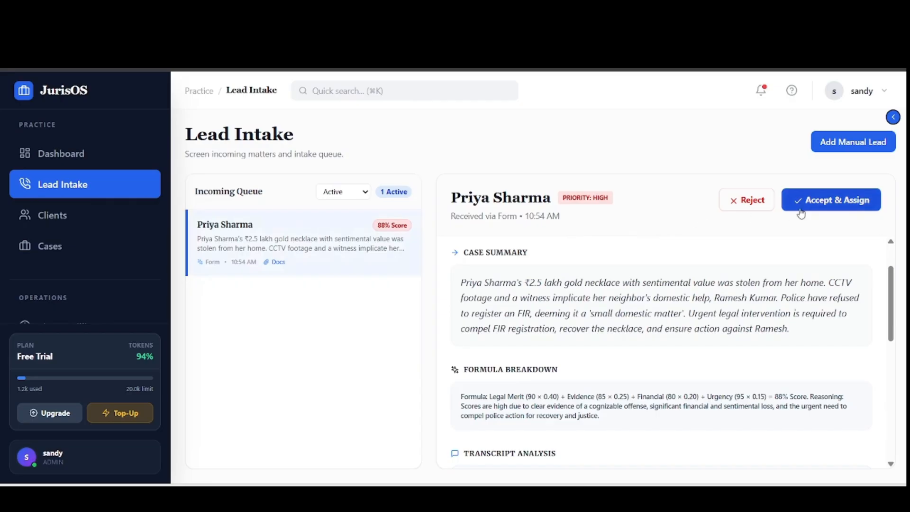
left_click(841, 203)
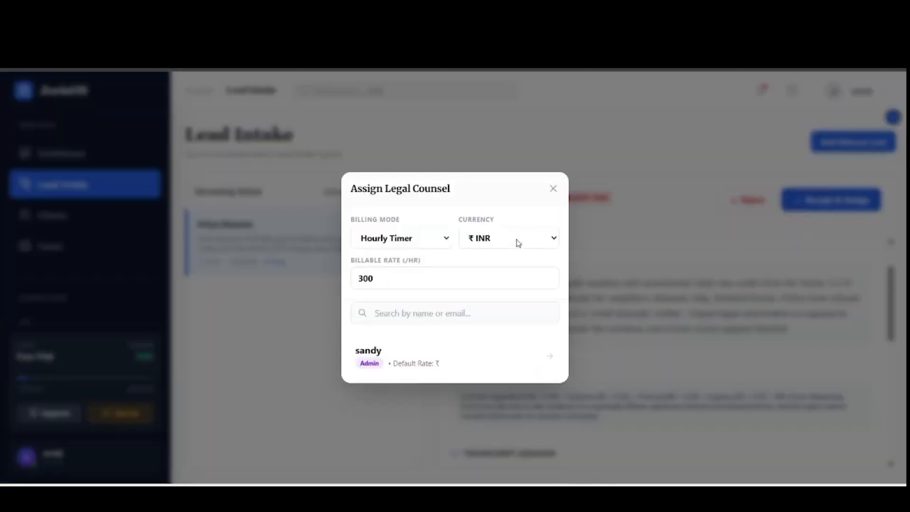
left_click_drag(388, 278, 356, 278)
type("500")
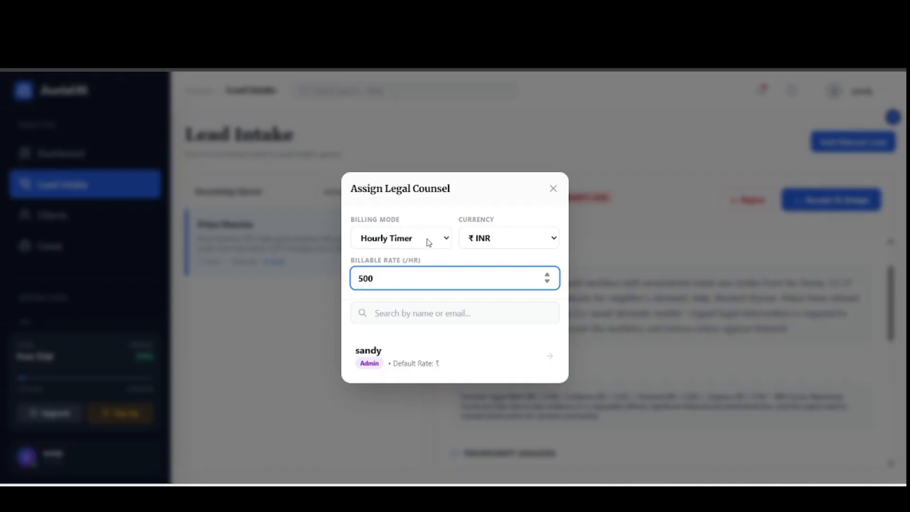
left_click(445, 239)
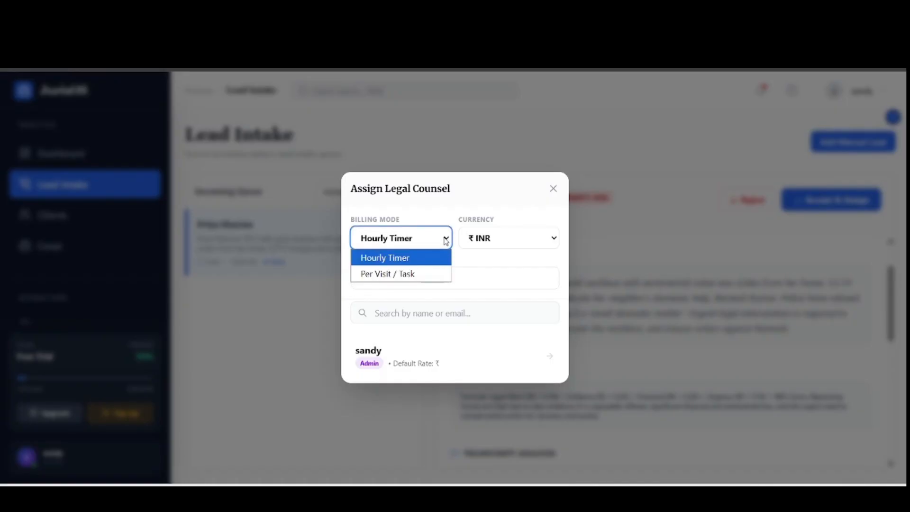
left_click(420, 274)
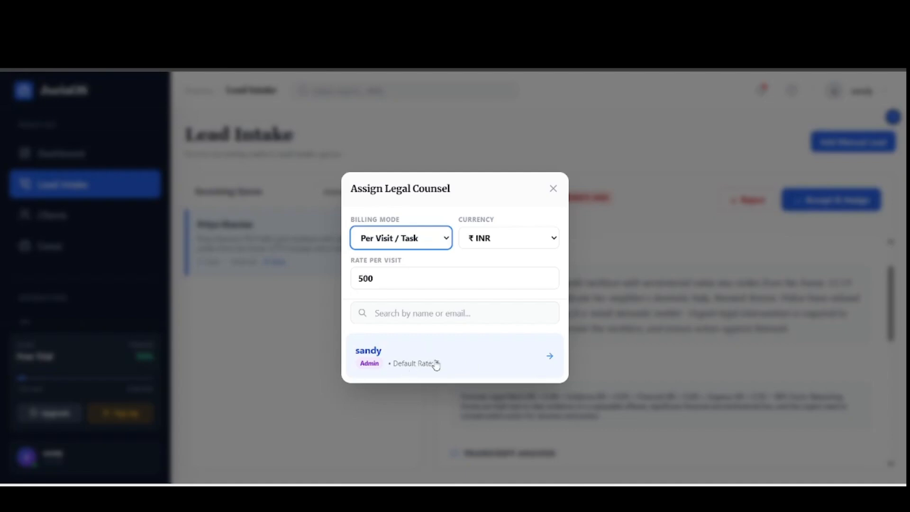
left_click(555, 194)
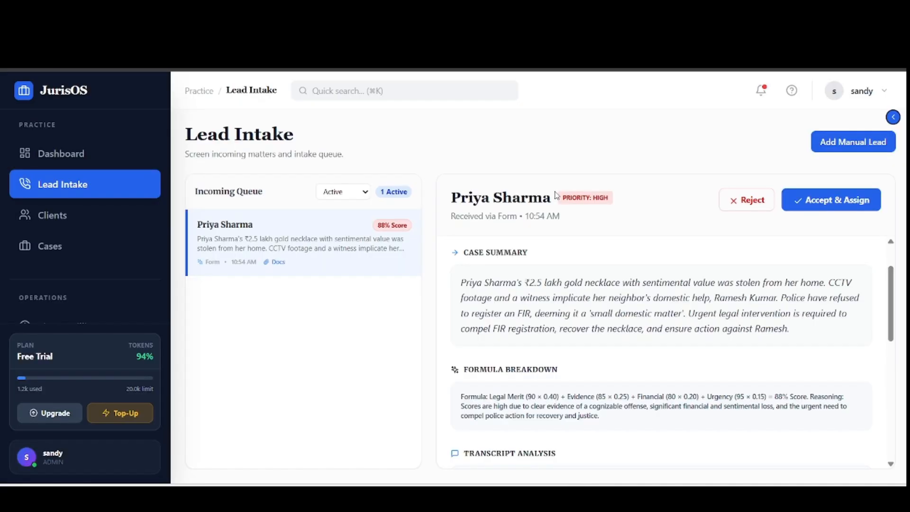
- Start a new member invitation in Team Management, entering the invitee's e-mail address
scroll(48, 223, "down", 2)
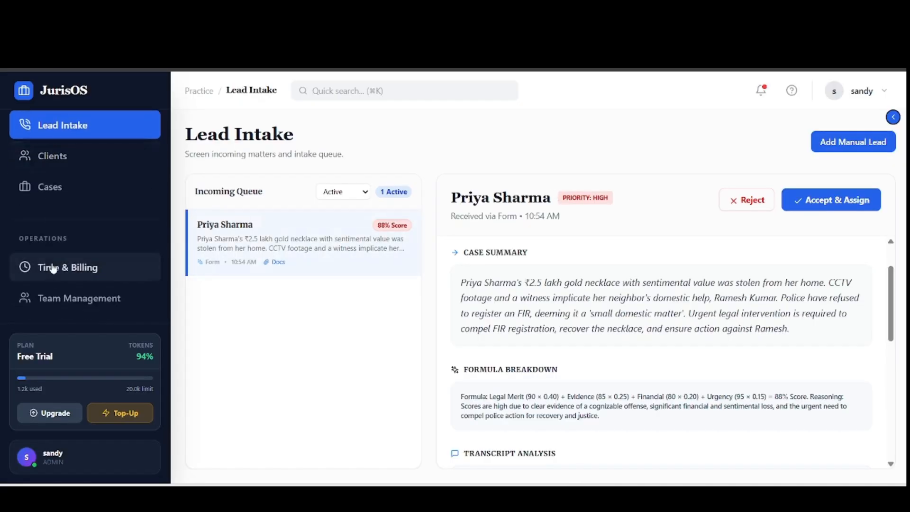
left_click(62, 310)
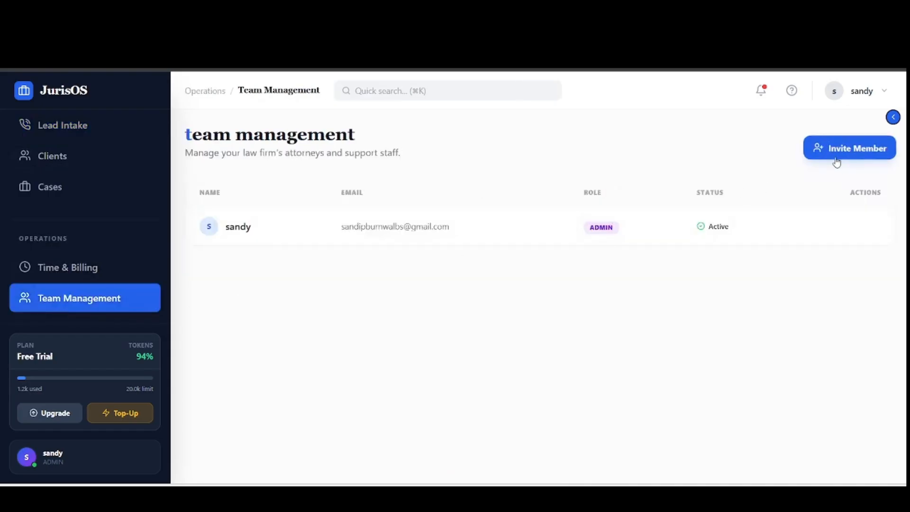
left_click(848, 153)
left_click(466, 218)
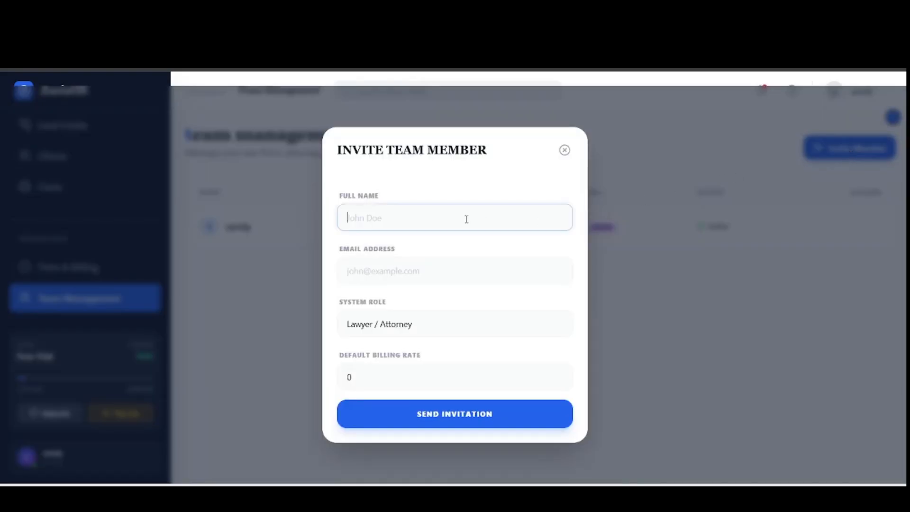
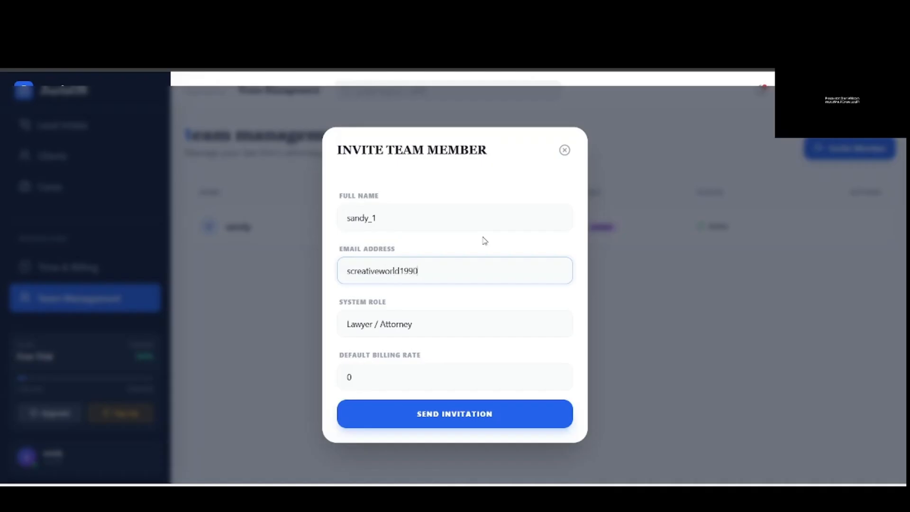
- Keep the Lawyer / Attorney role, set the default billing rate to 600, and send
left_click(429, 324)
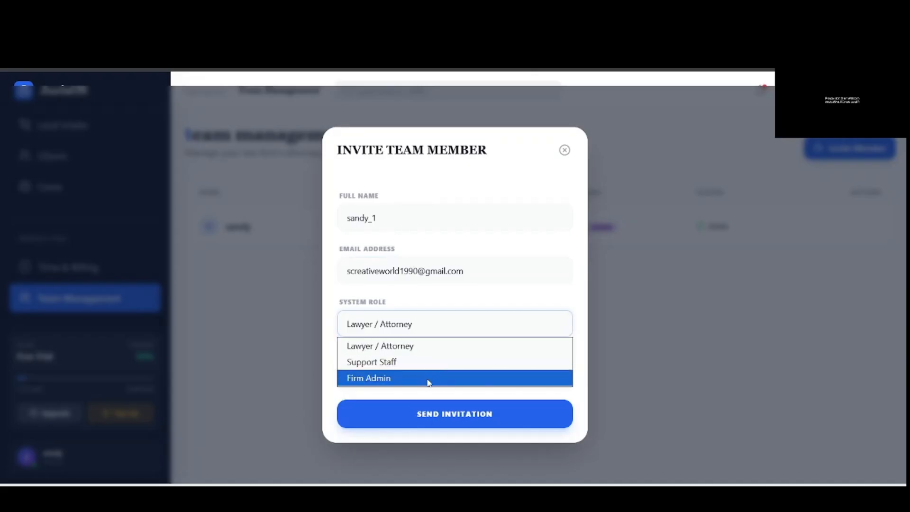
left_click(431, 350)
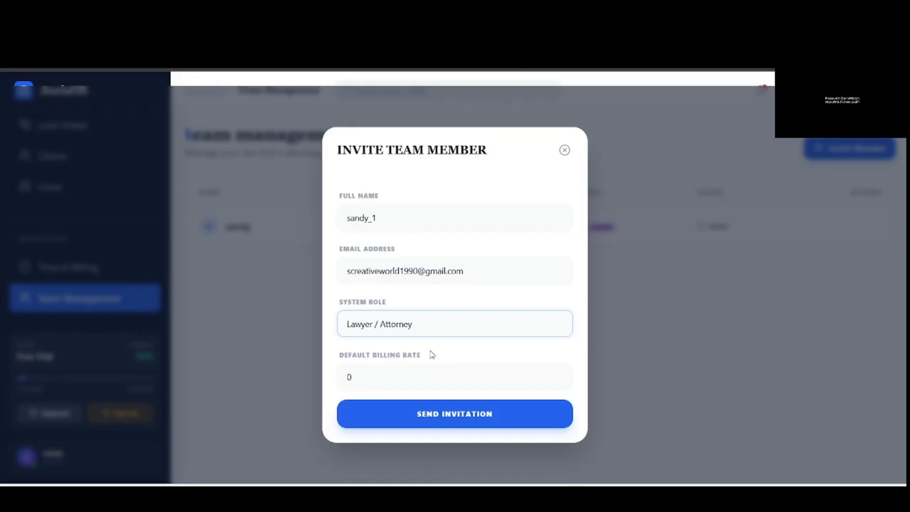
left_click(388, 377)
double_click(349, 376)
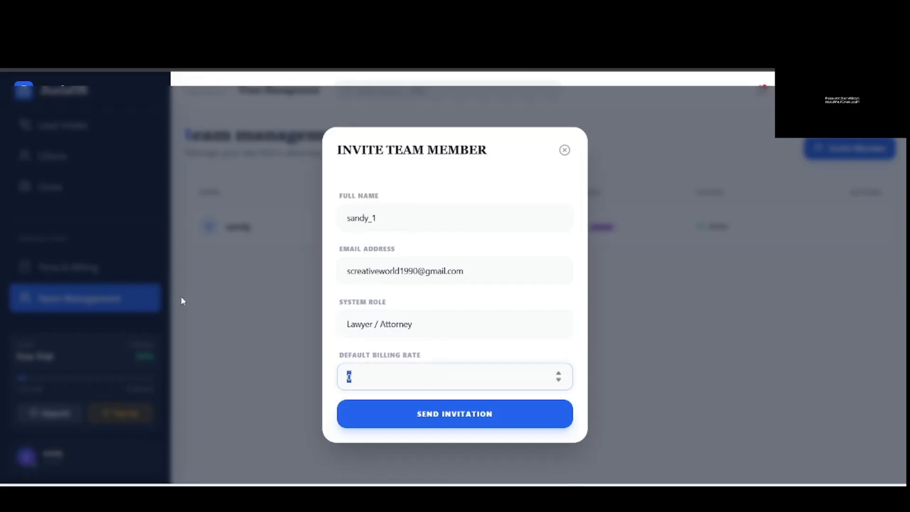
type("600")
left_click(462, 423)
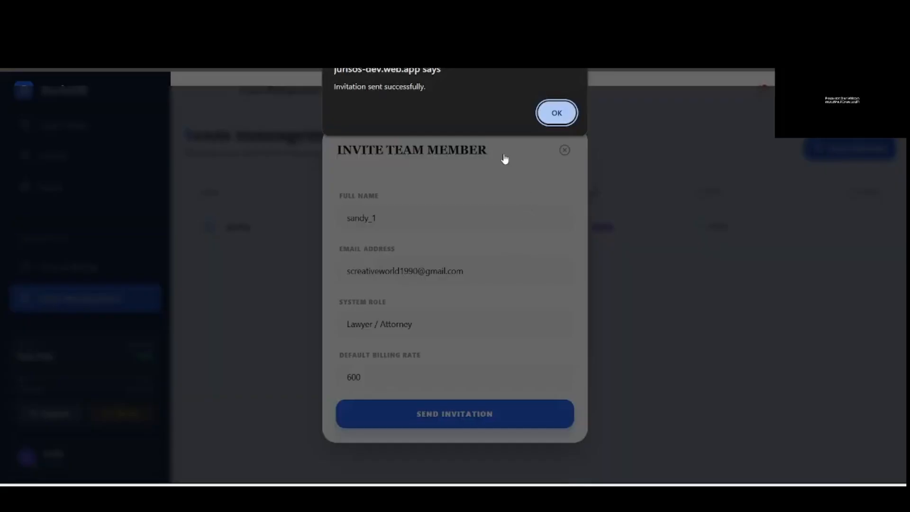
left_click(558, 114)
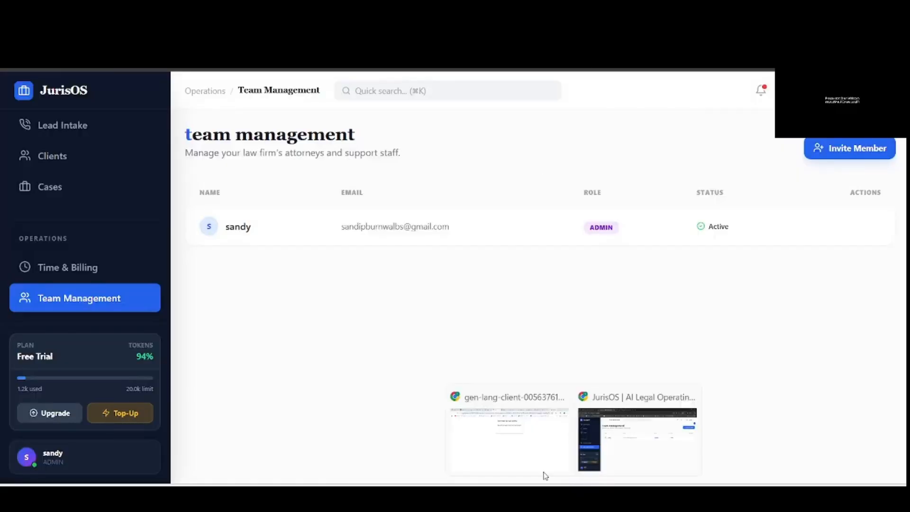
- Refresh Gmail and open the JurisOS invitation e-mail offering the Lawyer role at ₹600
left_click(524, 454)
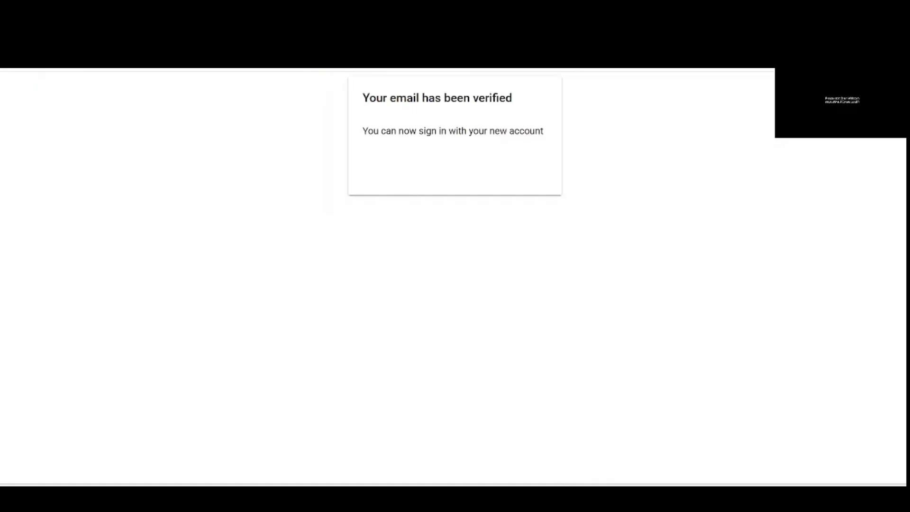
key("ctrl+shift+Tab")
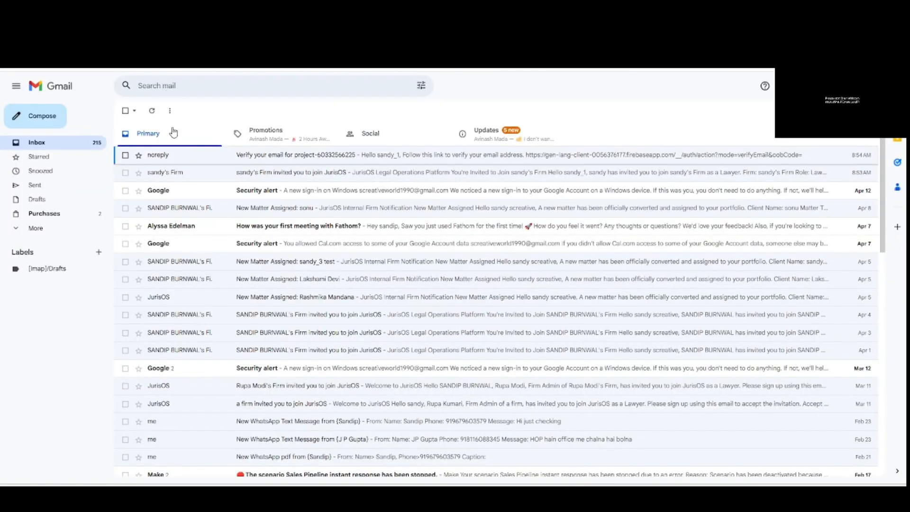
left_click(149, 113)
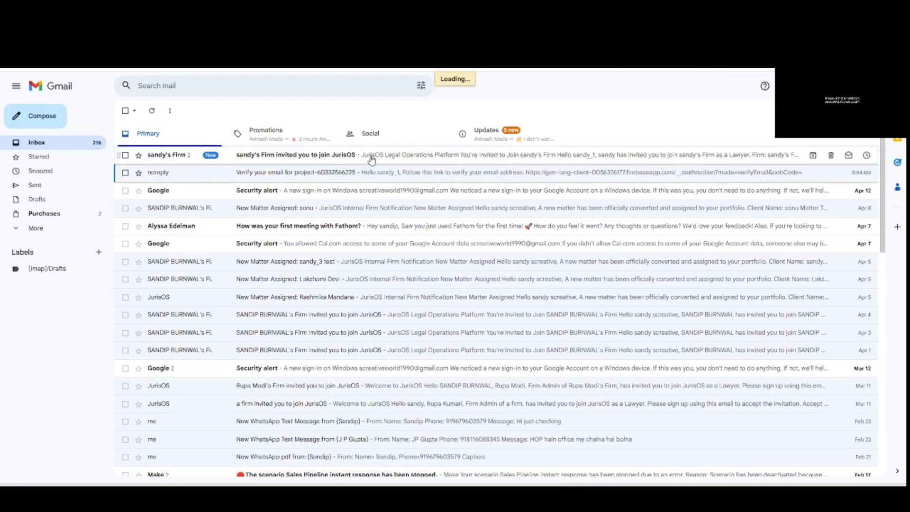
left_click(299, 158)
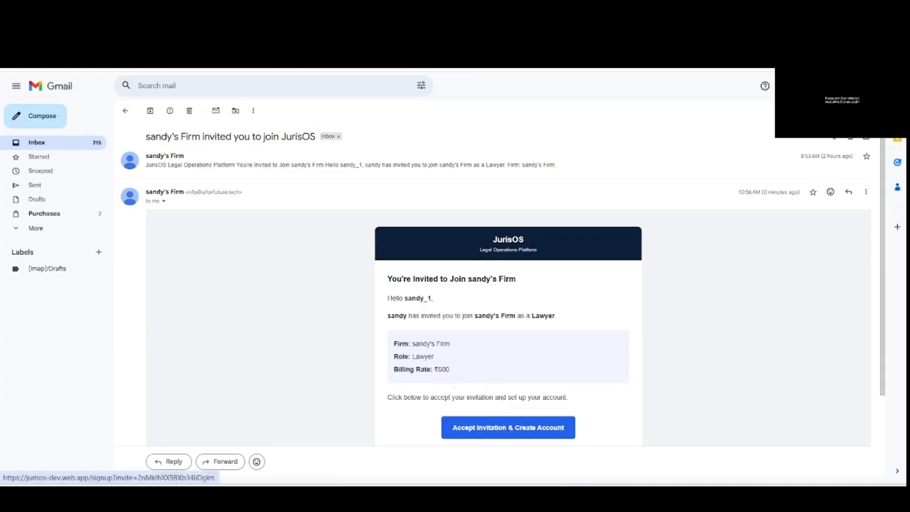
- Accept the invitation and enter the invited member's name and saved e-mail address
left_click(519, 433)
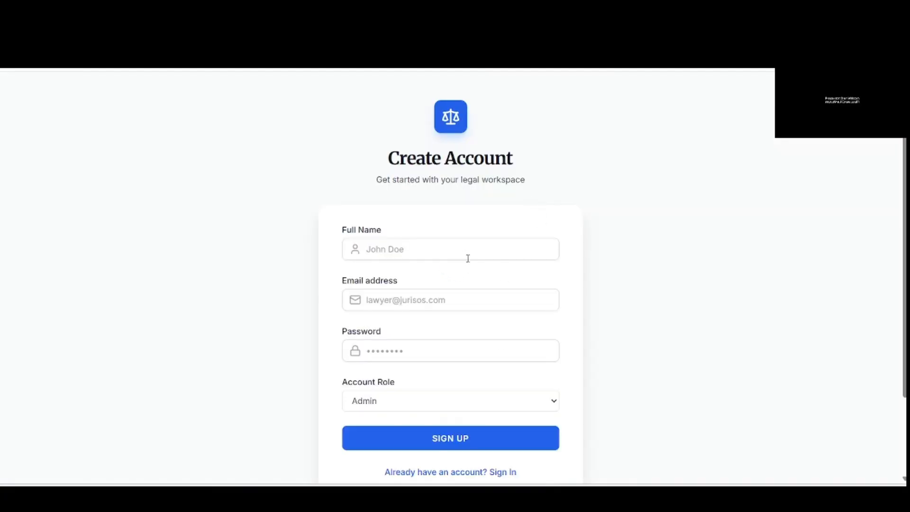
left_click(486, 247)
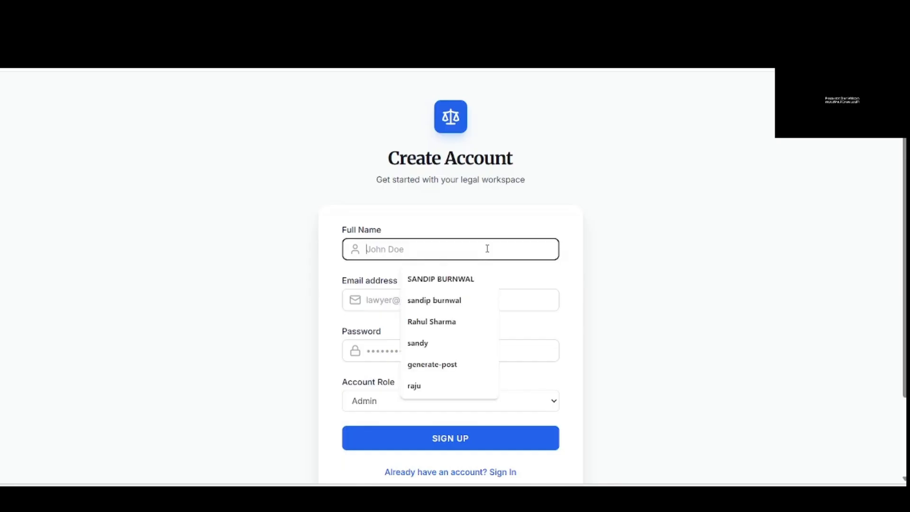
type("sandy_1")
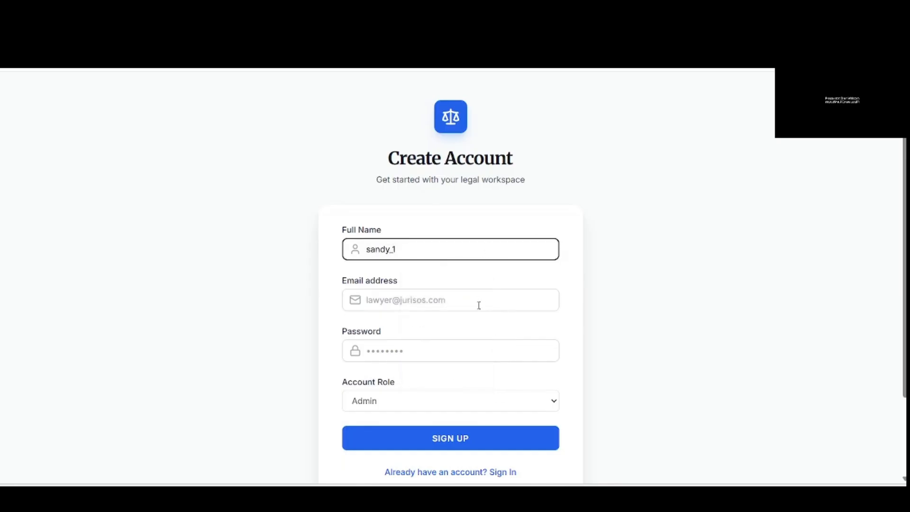
left_click(478, 306)
type("scre")
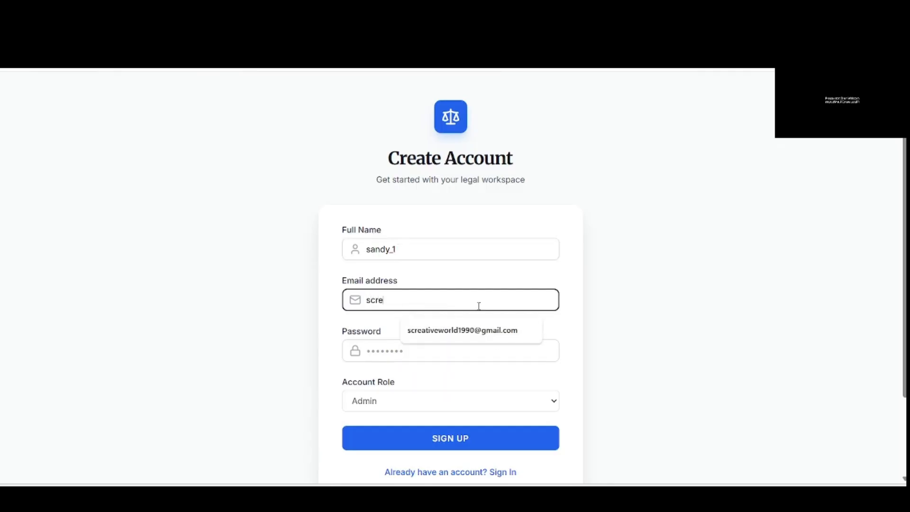
left_click(477, 323)
- Autofill the saved password and submit the invited member's sign-up
left_click(468, 343)
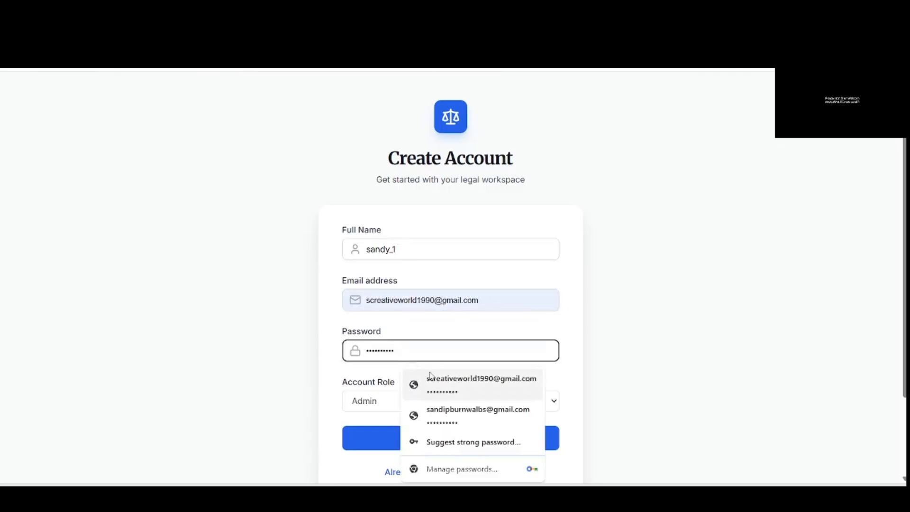
left_click(415, 382)
left_click(392, 448)
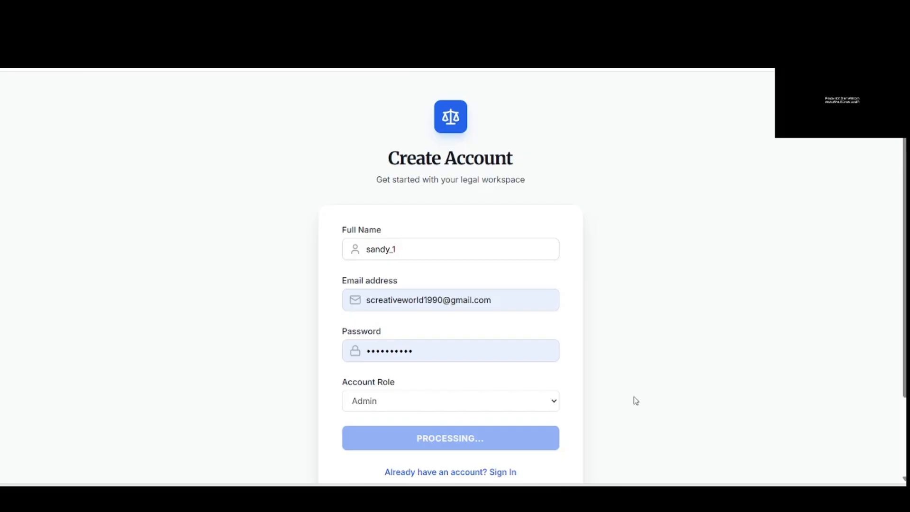
scroll(635, 400, "down", 2)
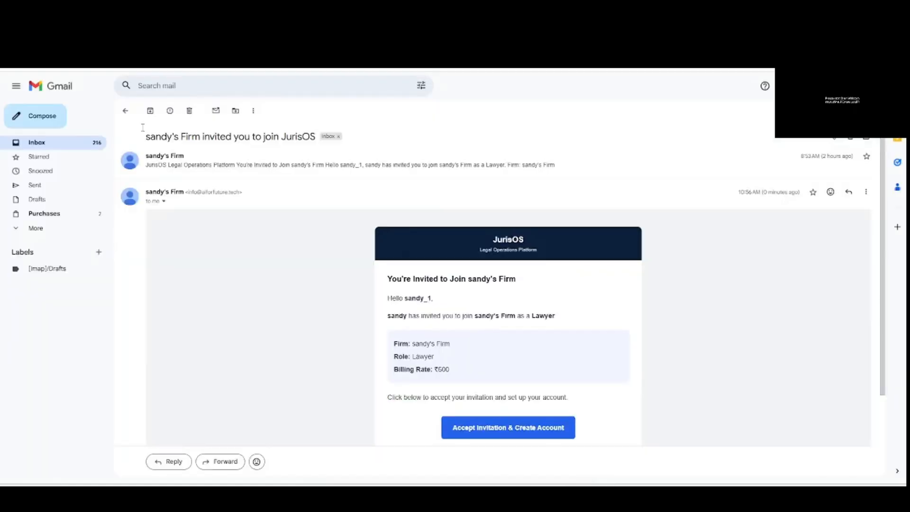
- Open the verification email in Gmail and verify the new account's address
left_click(125, 110)
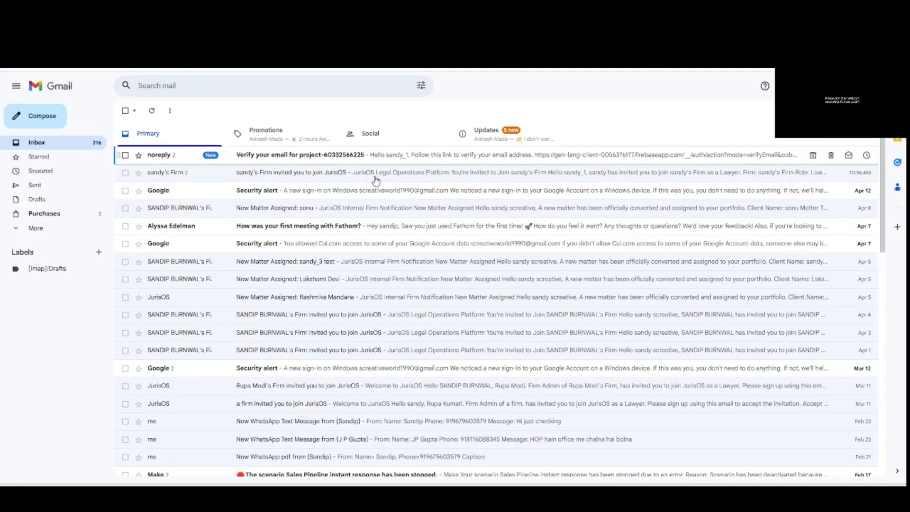
left_click(344, 160)
left_click(413, 247)
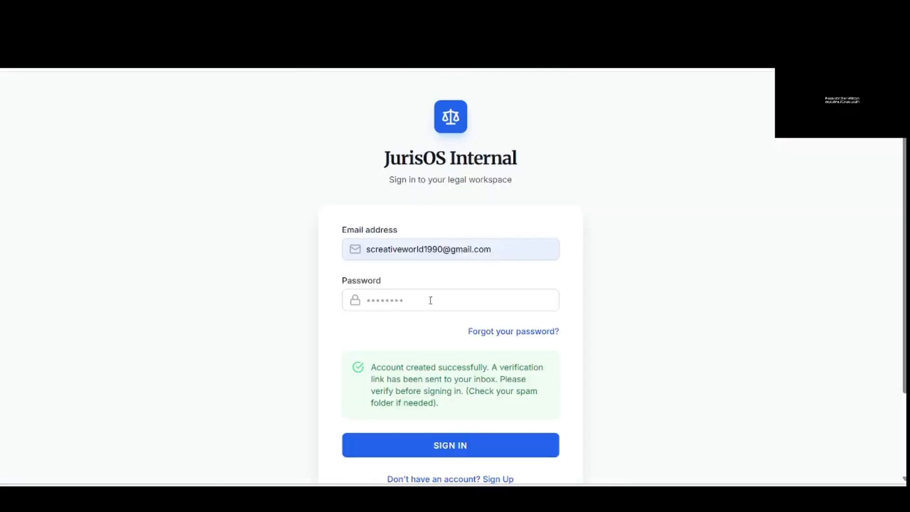
- Sign in to the JurisOS workspace using the saved password
left_click(430, 305)
left_click(440, 326)
left_click(422, 443)
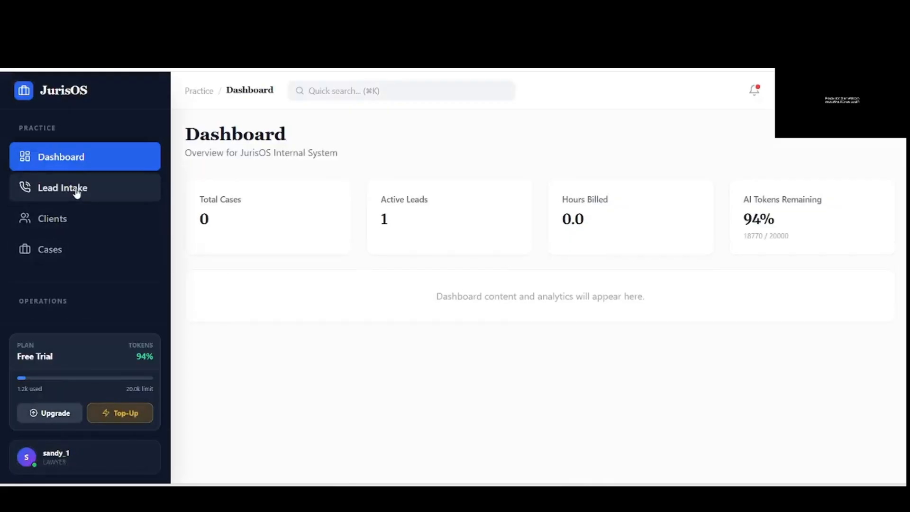
- Review the incoming lead in Lead Intake, then switch to the admin's JurisOS window
left_click(76, 192)
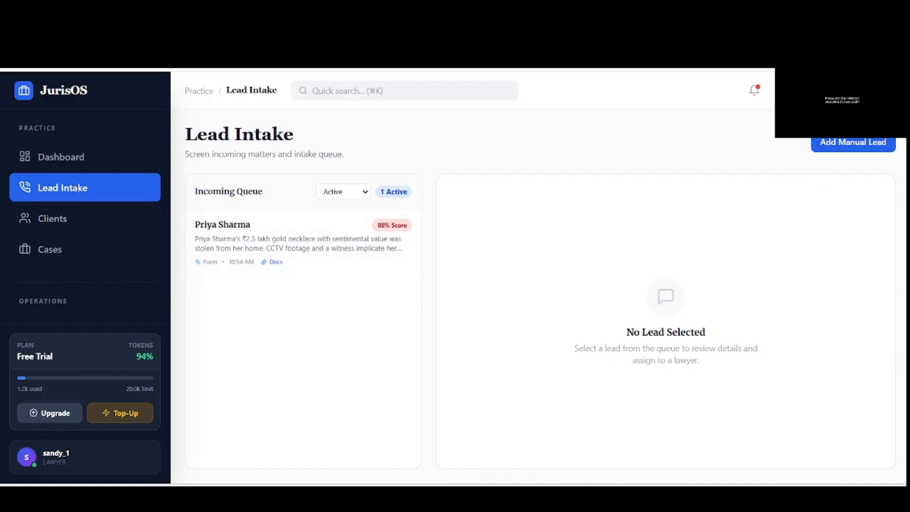
left_click(303, 250)
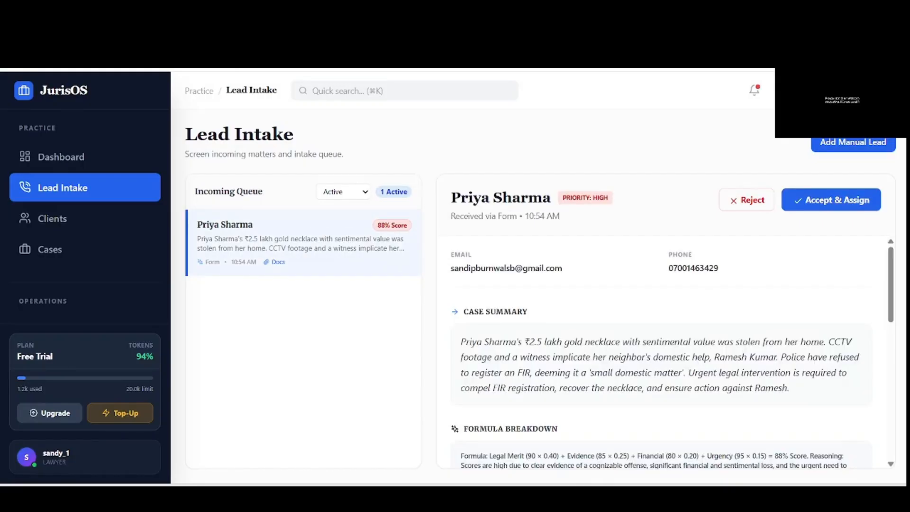
left_click(631, 428)
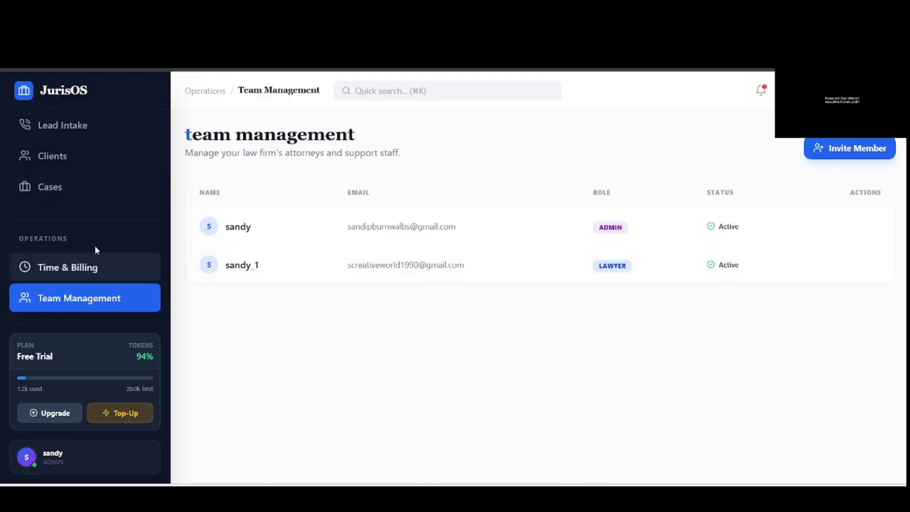
- Open the incoming lead from Lead Intake and start Accept & Assign
scroll(79, 223, "up", 2)
left_click(110, 202)
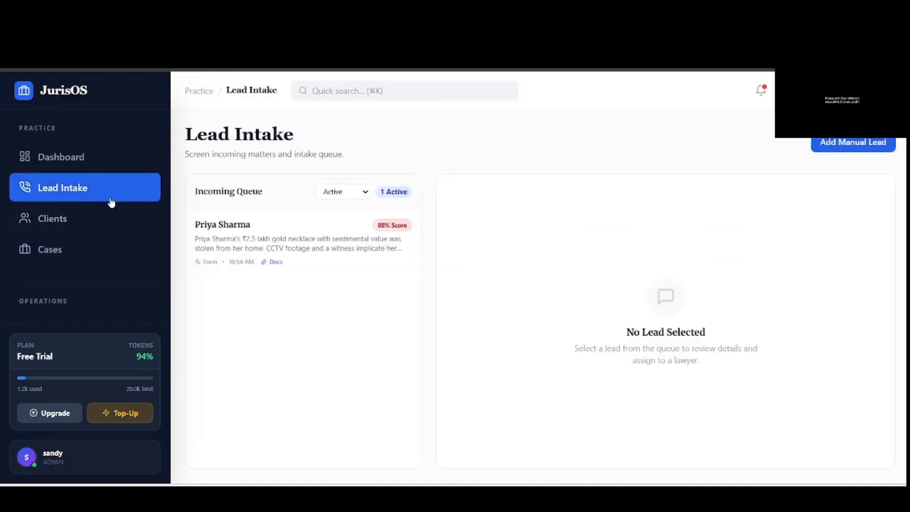
left_click(313, 248)
left_click(837, 201)
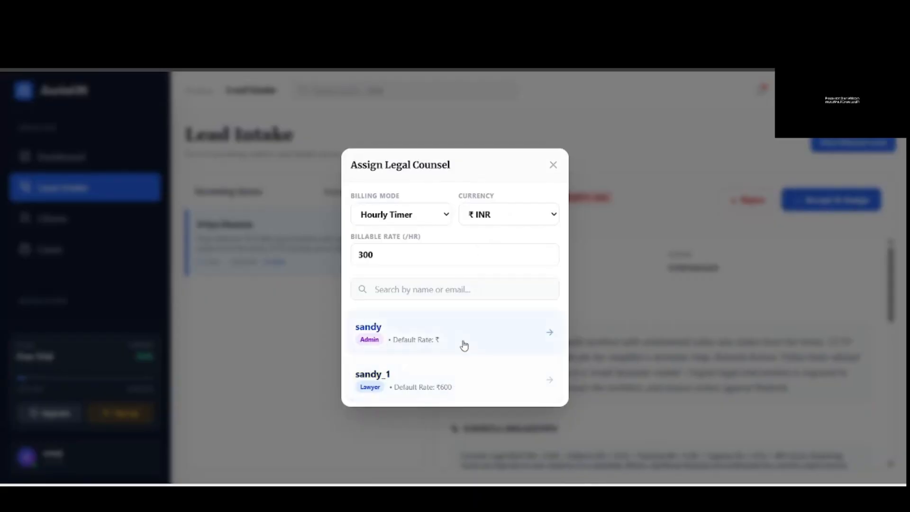
- Set the rate to 800 with Per Visit / Task billing, assign the lawyer, and view Clients
left_click_drag(384, 257, 356, 260)
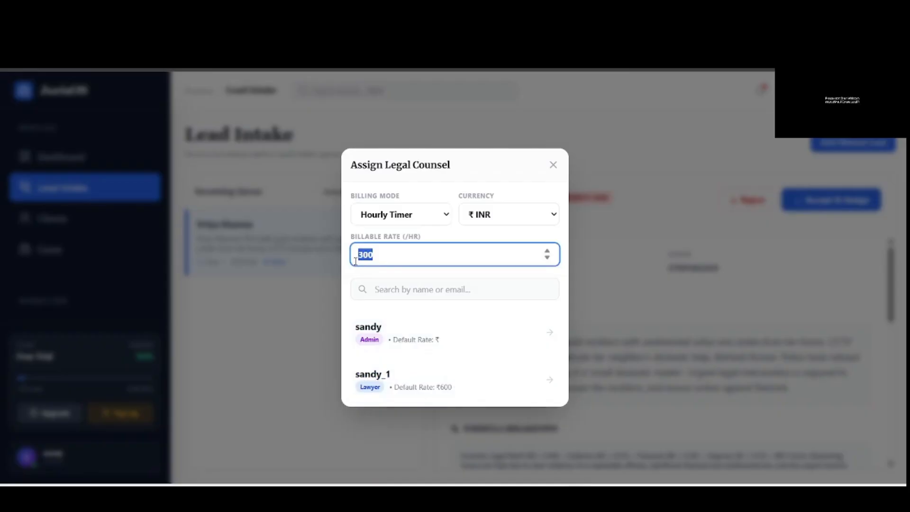
type("0")
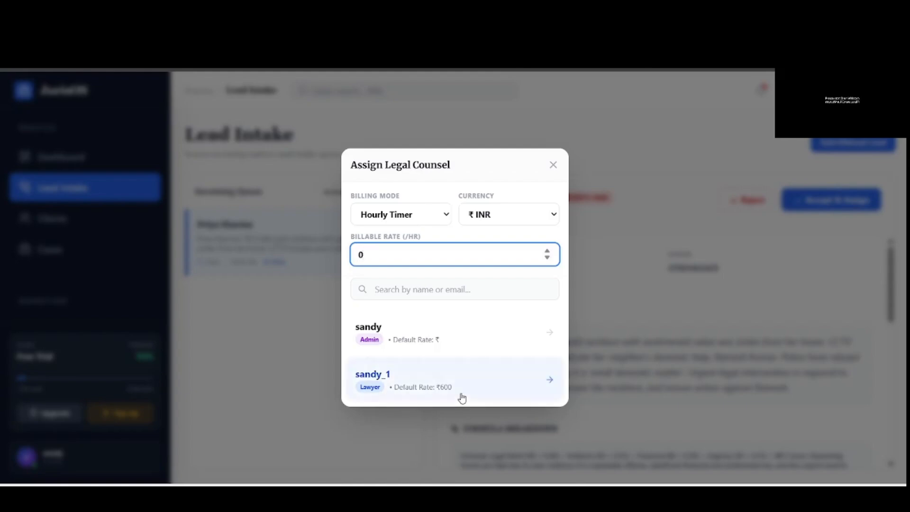
left_click_drag(373, 252, 345, 260)
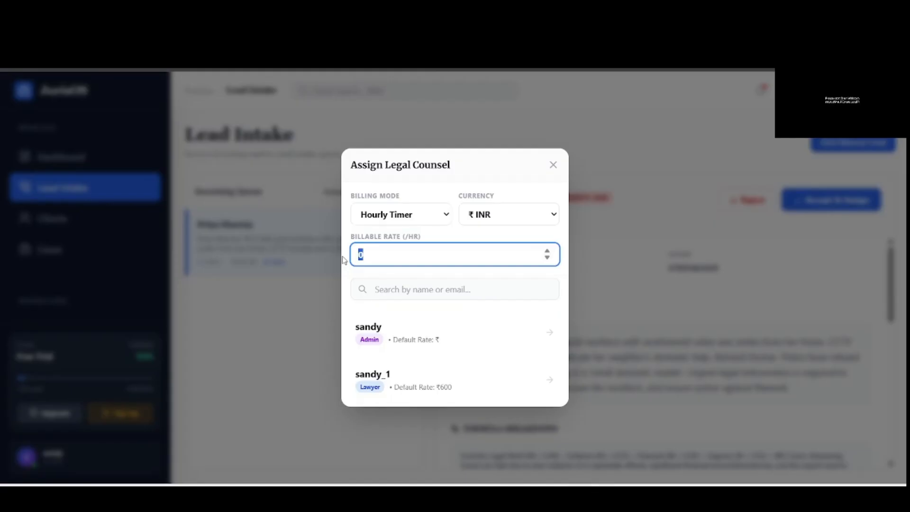
type("800")
left_click(442, 219)
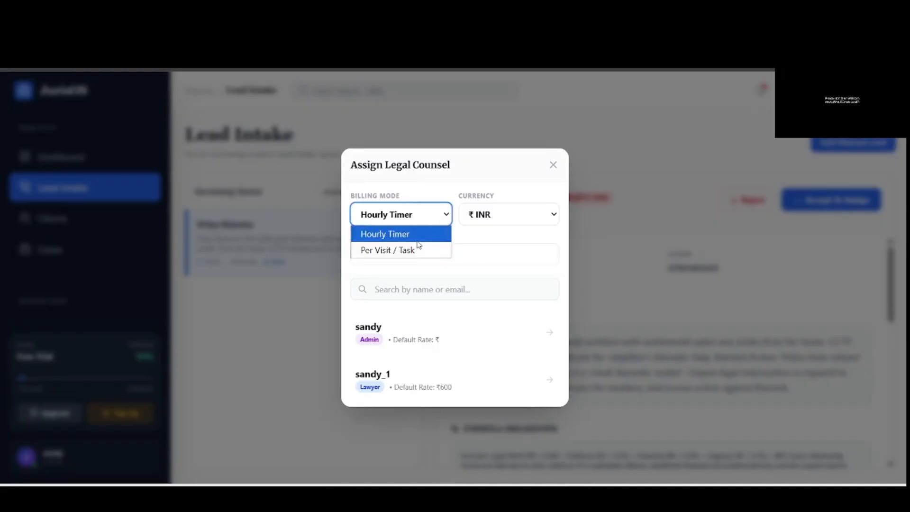
left_click(419, 243)
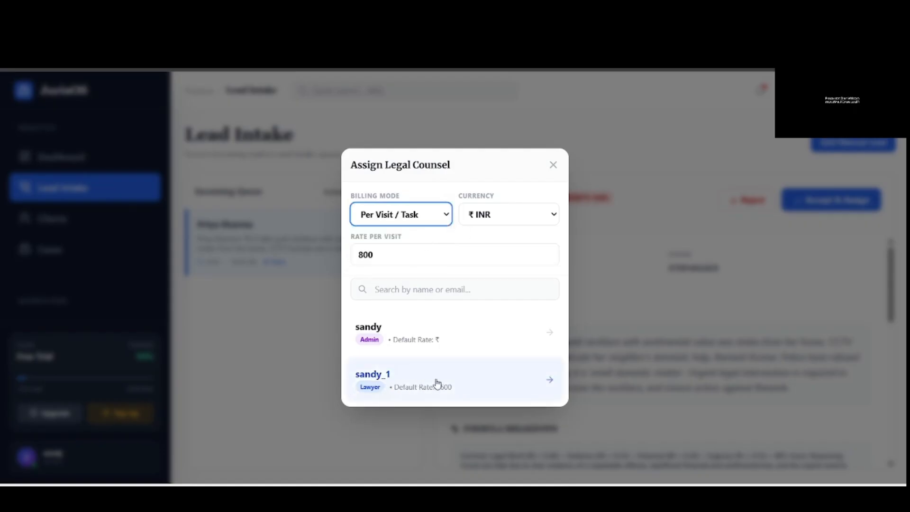
left_click(483, 385)
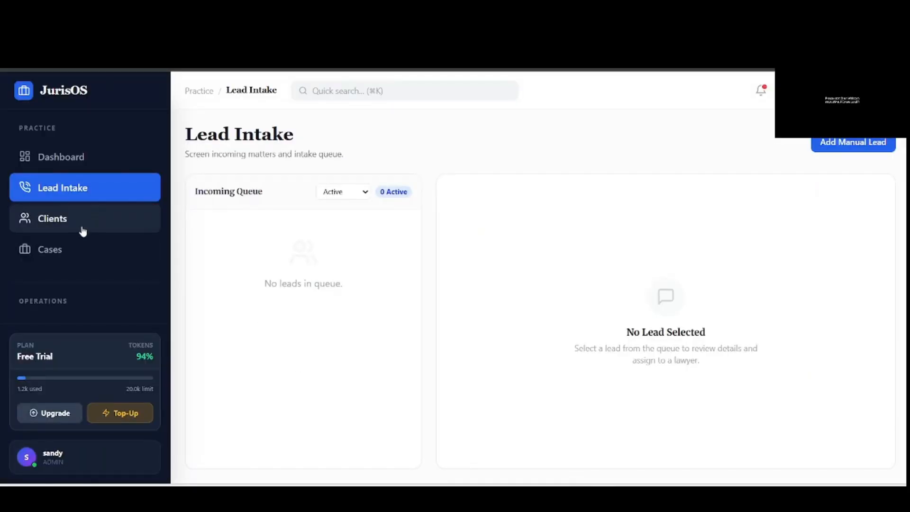
left_click(84, 228)
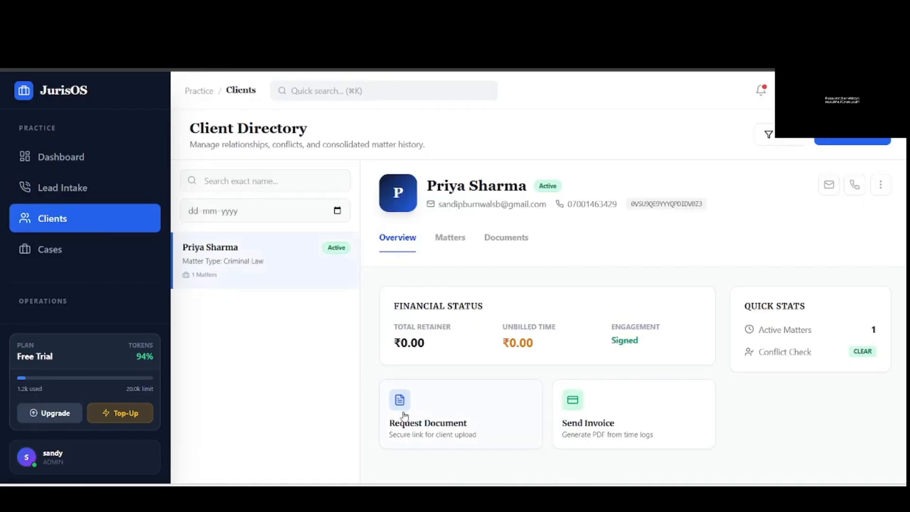
mouse_move(574, 497)
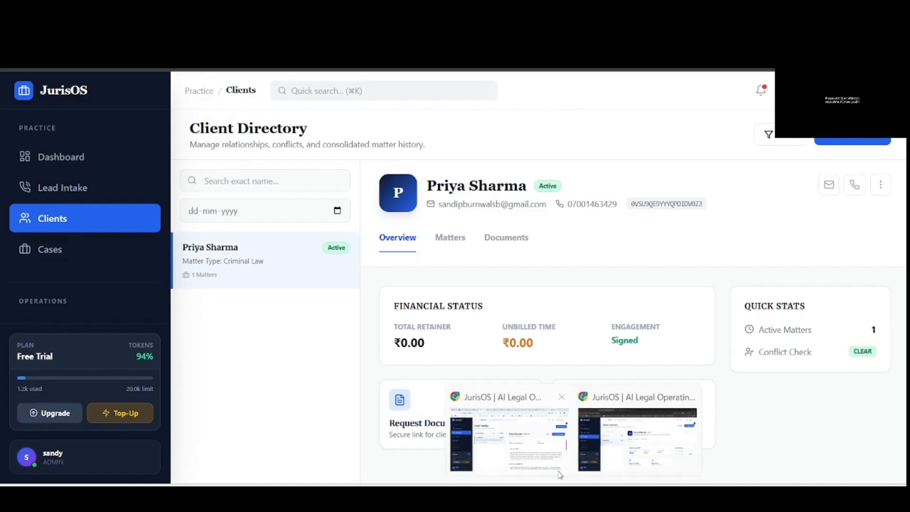
left_click(509, 441)
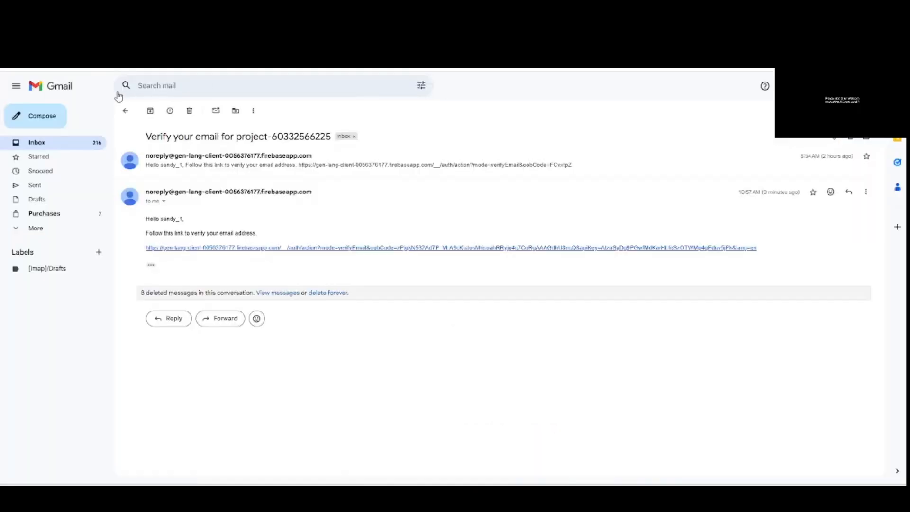
left_click(122, 111)
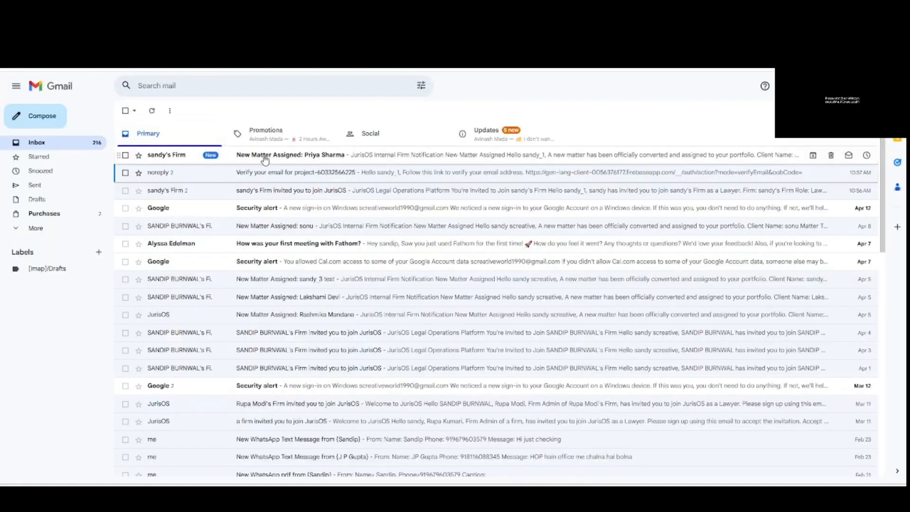
left_click(355, 161)
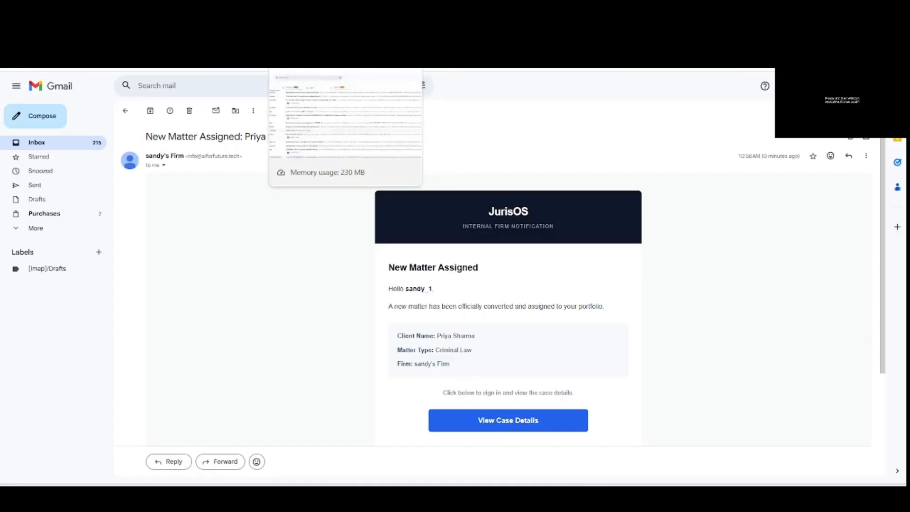
left_click(308, 33)
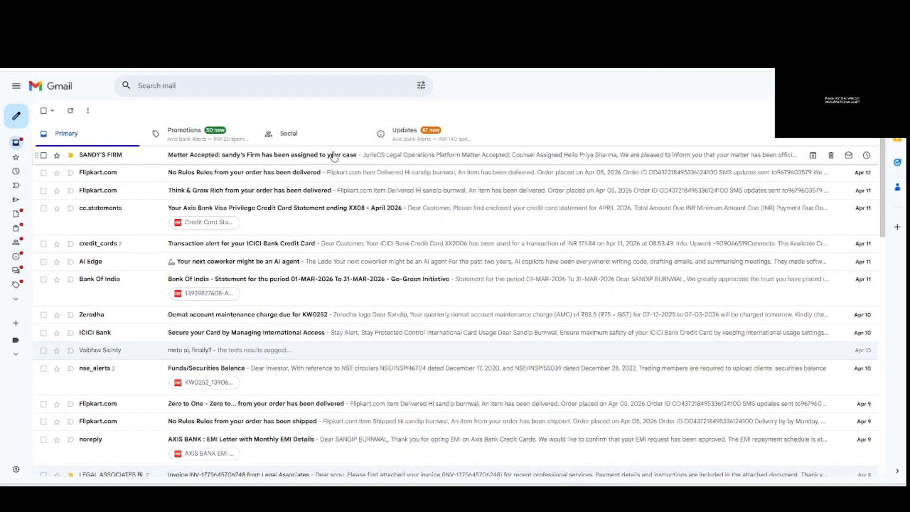
left_click(313, 161)
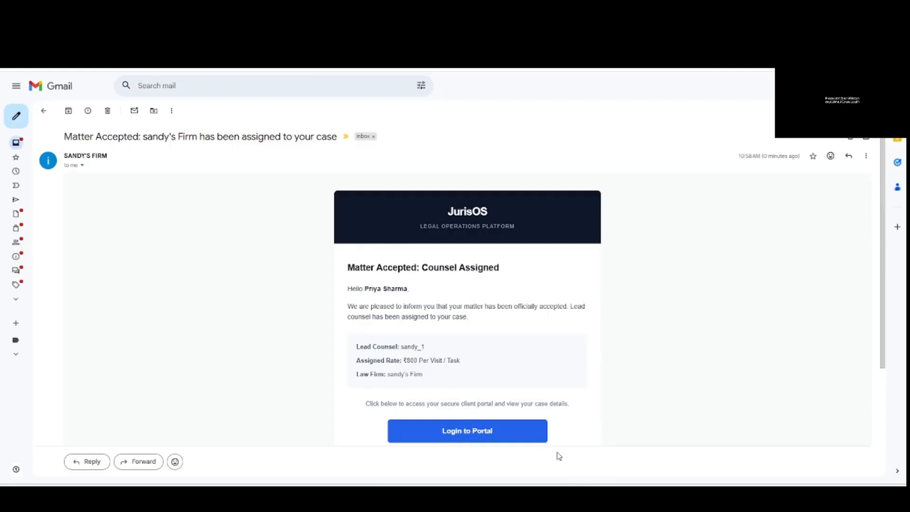
mouse_move(573, 498)
left_click(637, 445)
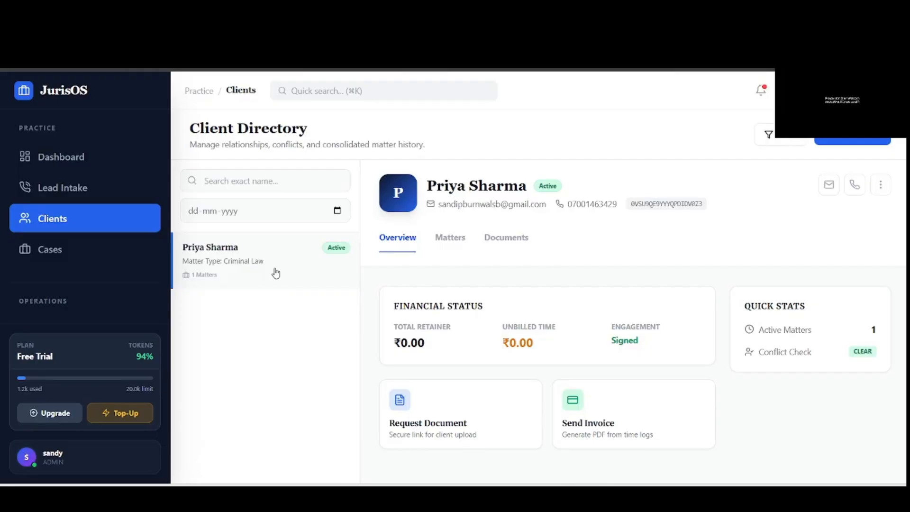
- Review the client's Criminal Law matter and download the invoice PDF from Documents
left_click(453, 244)
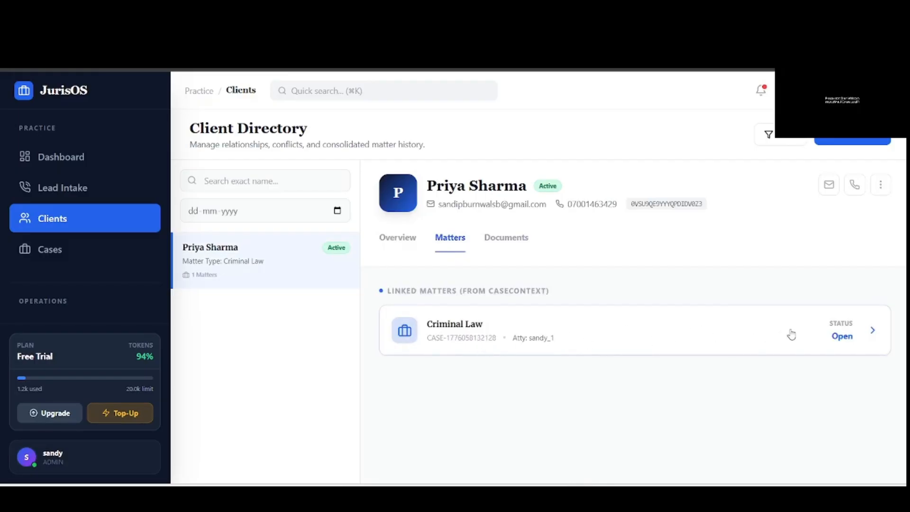
left_click(870, 332)
scroll(550, 369, "down", 5)
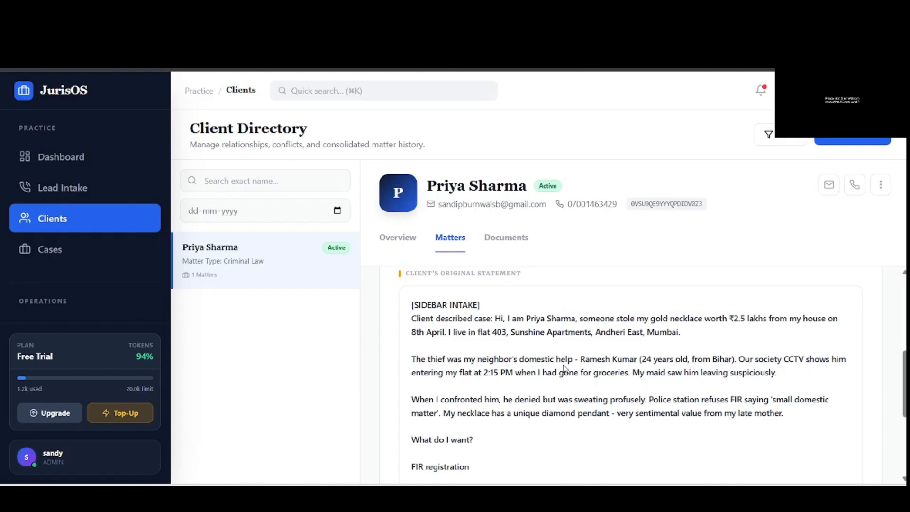
scroll(563, 364, "down", 4)
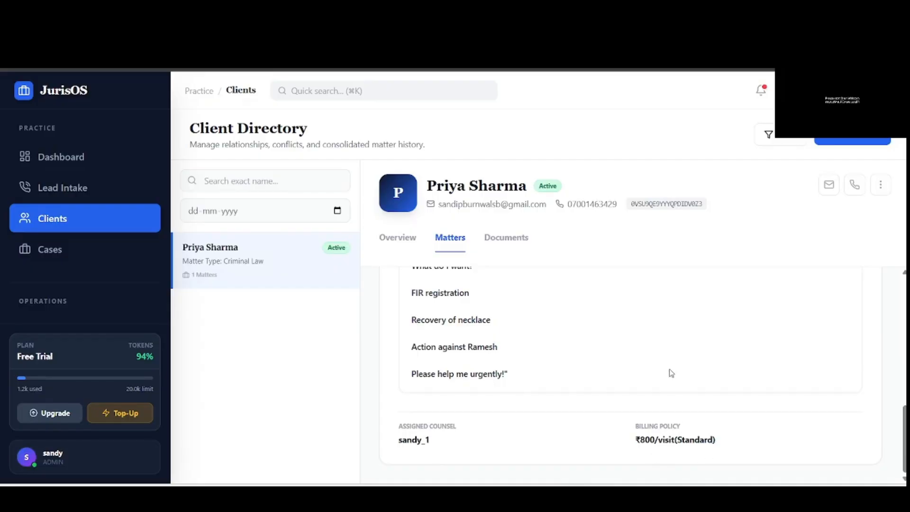
left_click(495, 238)
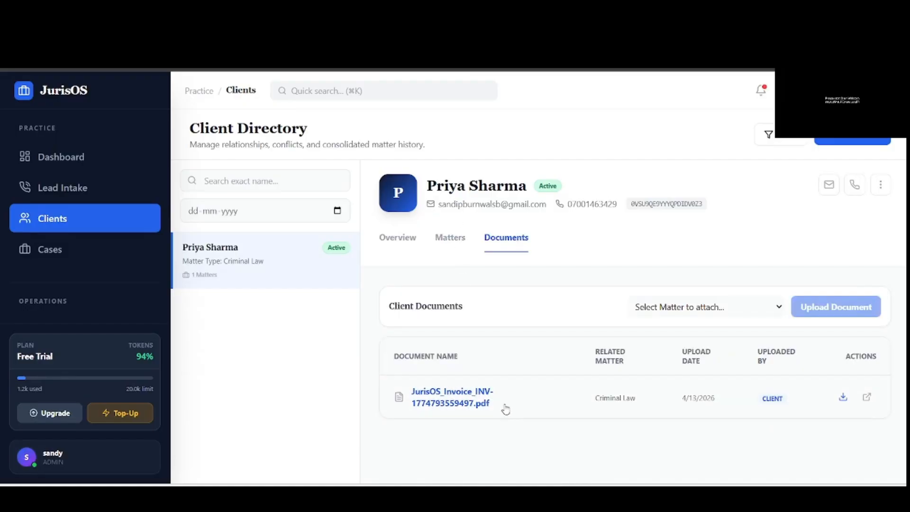
left_click(842, 400)
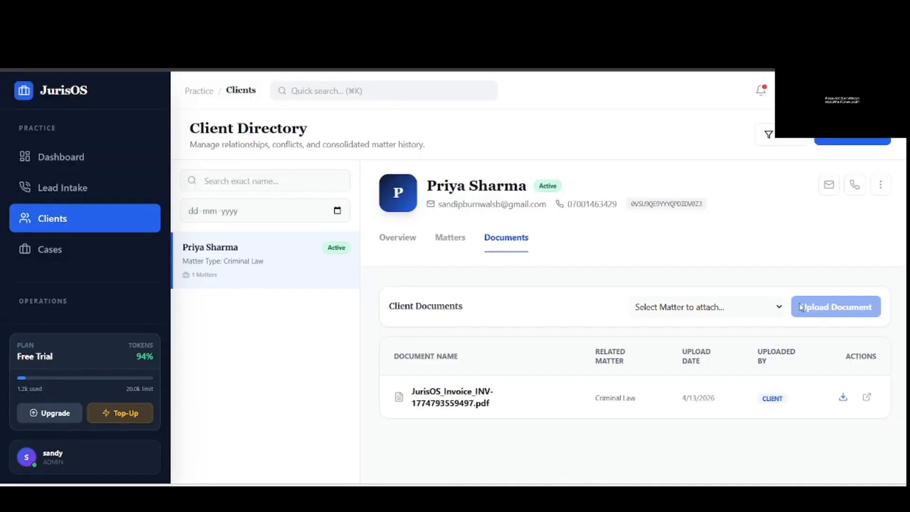
- Keep Criminal Law as the attachment matter, start Upload Document, then cancel the file dialog
left_click(710, 312)
left_click(680, 342)
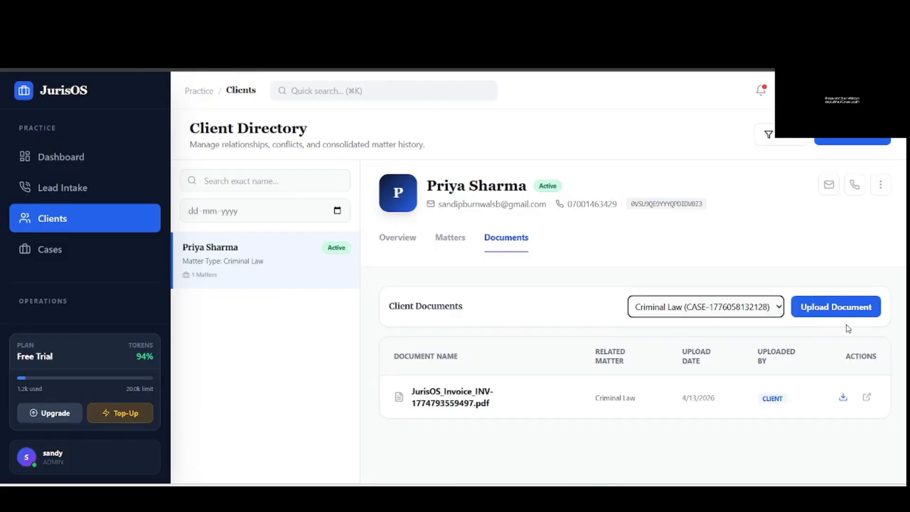
left_click(691, 314)
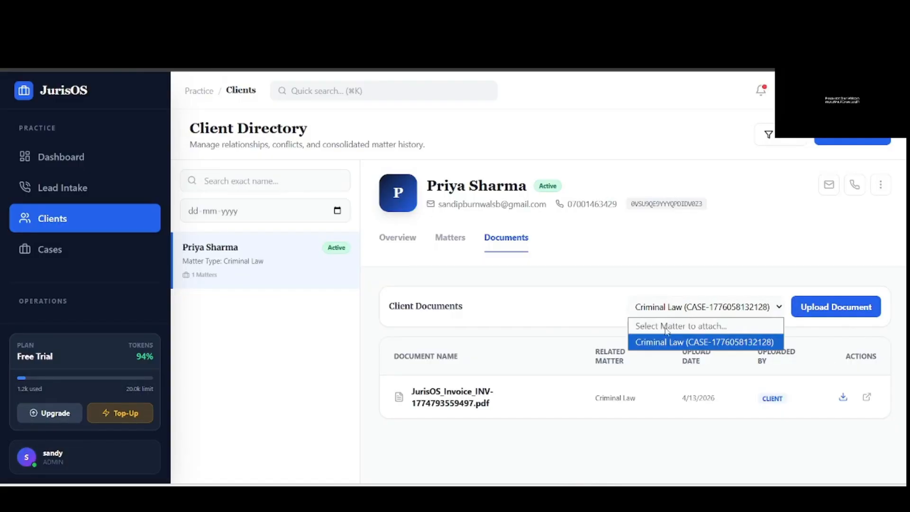
left_click(706, 342)
left_click(848, 315)
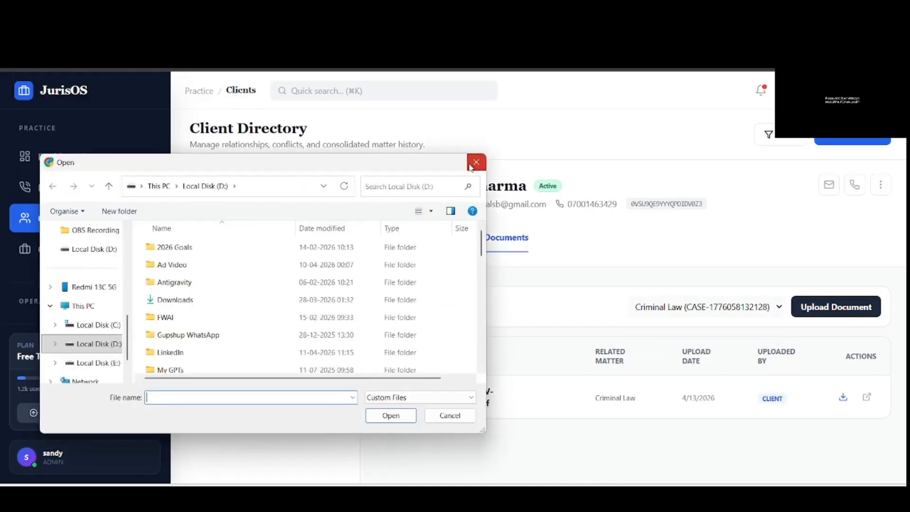
left_click(476, 162)
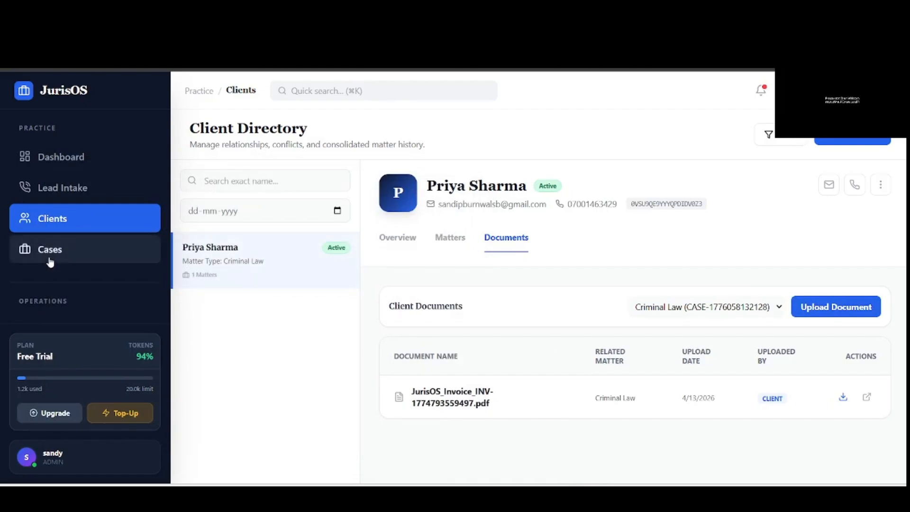
- Check the Criminal Law case details in Case Management and open its row actions menu
left_click(40, 257)
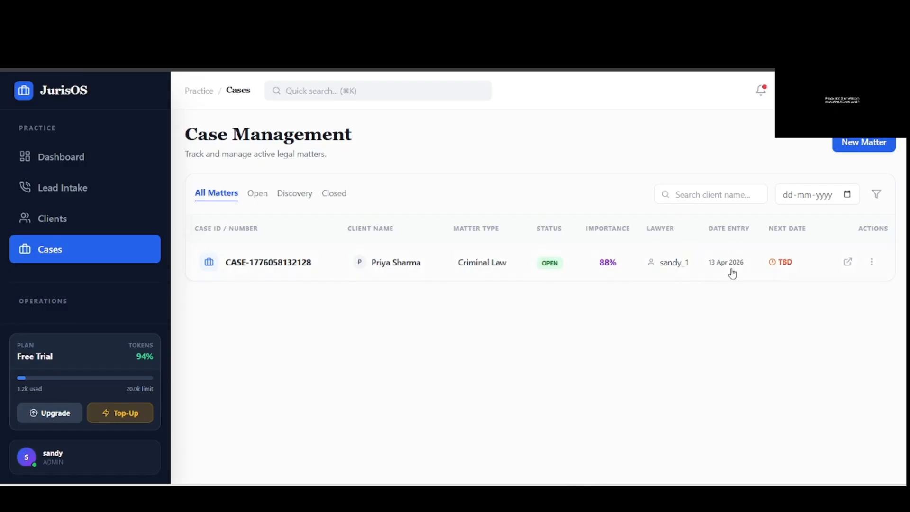
left_click(848, 262)
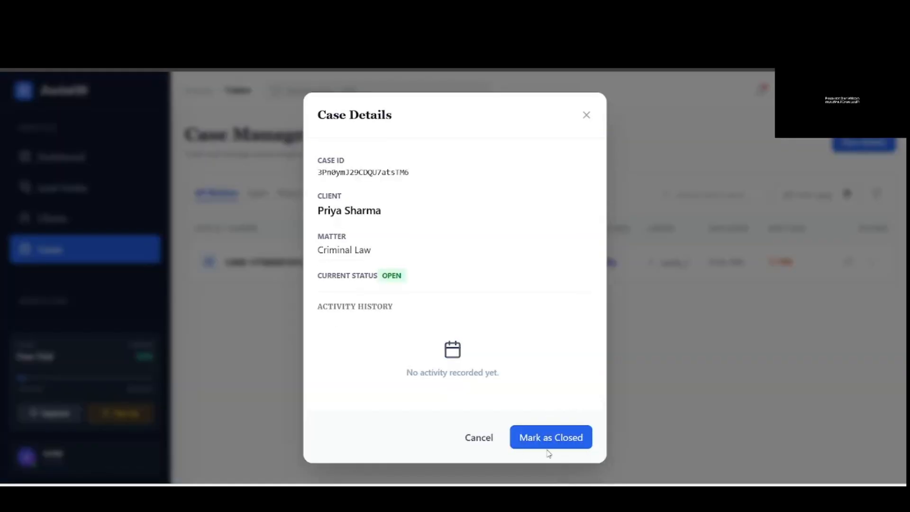
left_click(586, 116)
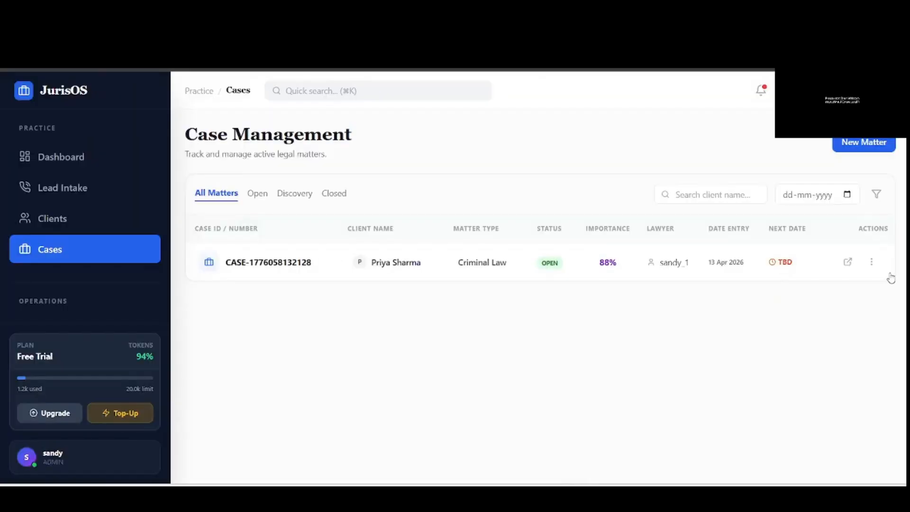
left_click(872, 263)
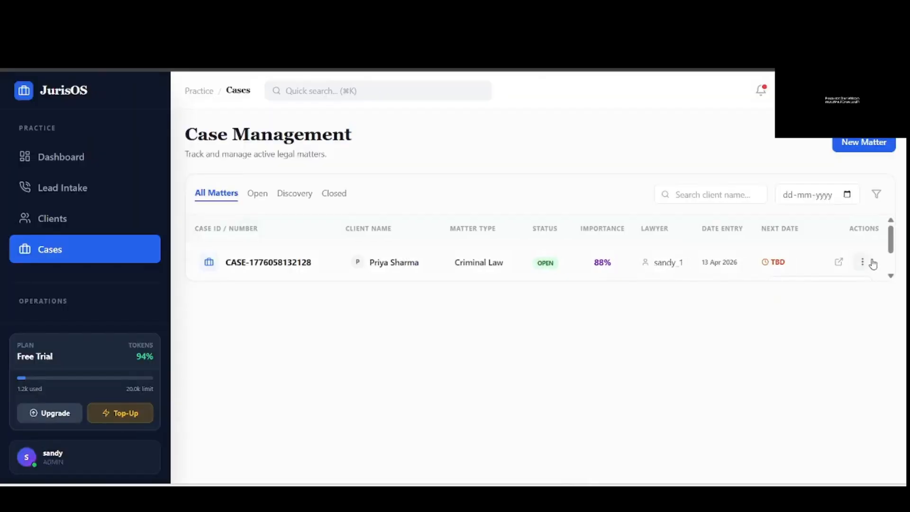
scroll(871, 265, "down", 1)
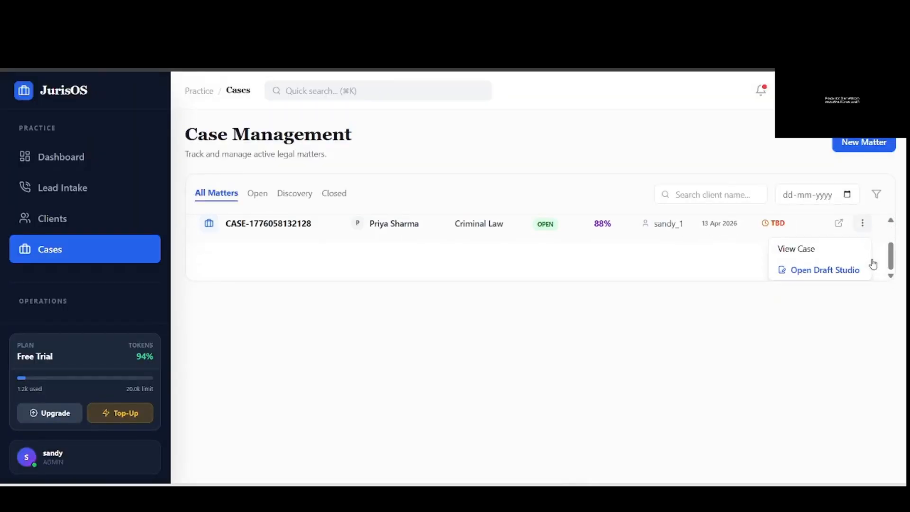
- Open Draft Studio for the case, keeping Legal Notice as type and Gemini 2.5 Flash as model
left_click(814, 277)
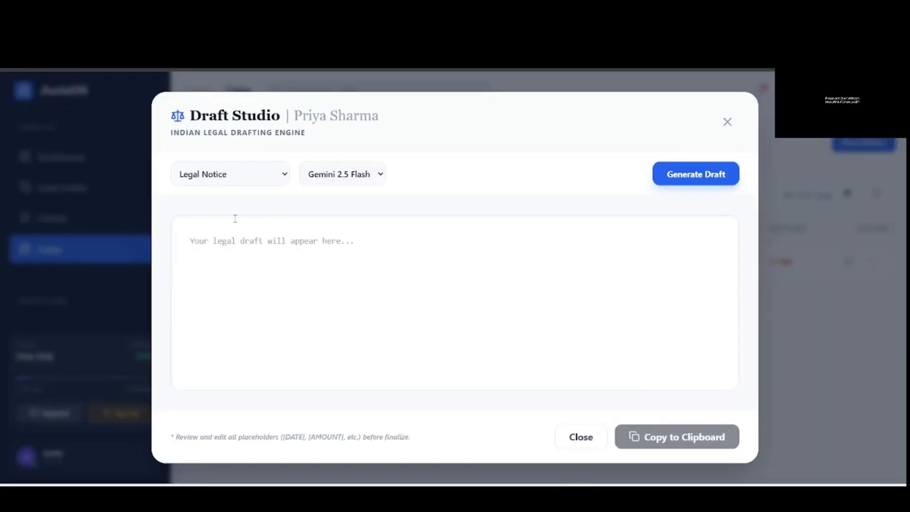
left_click(260, 182)
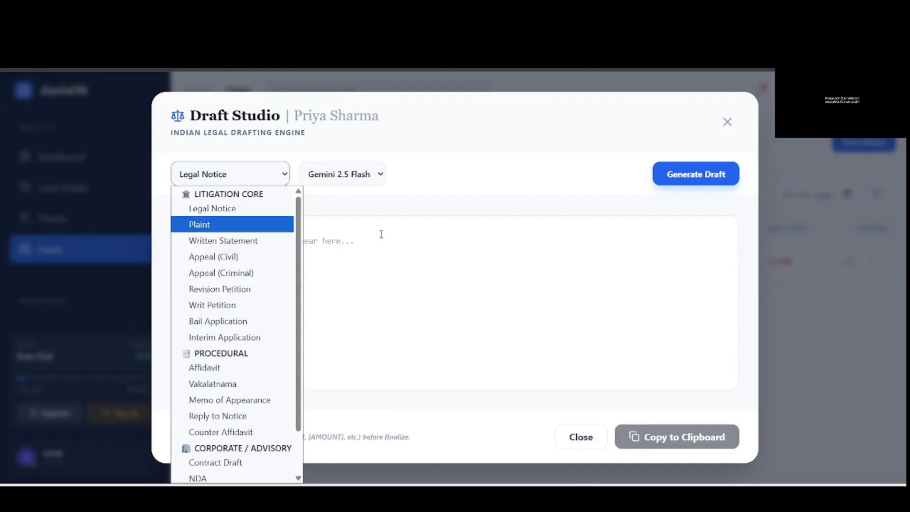
left_click(385, 275)
left_click(273, 183)
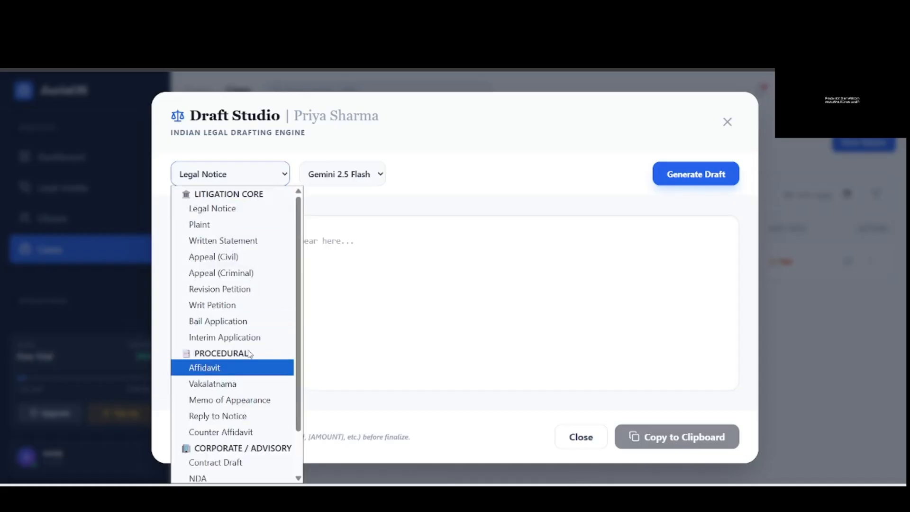
scroll(256, 370, "down", 2)
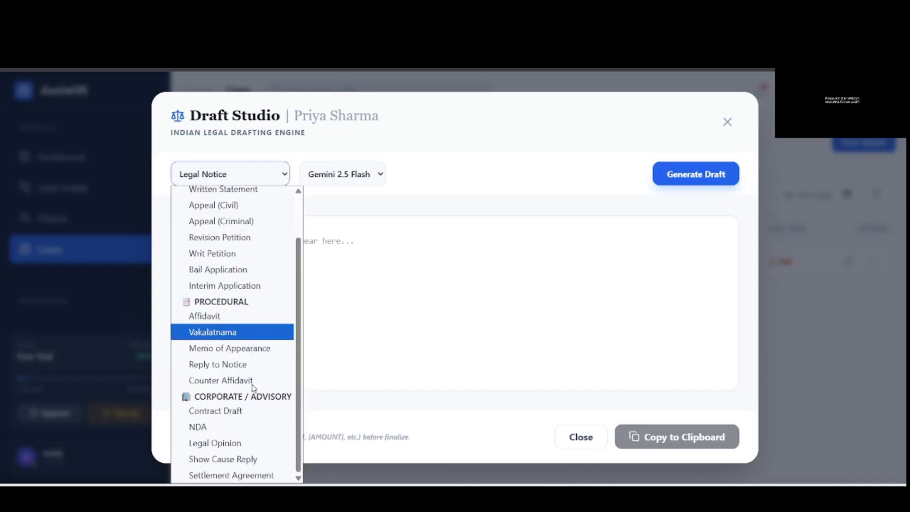
scroll(255, 360, "up", 2)
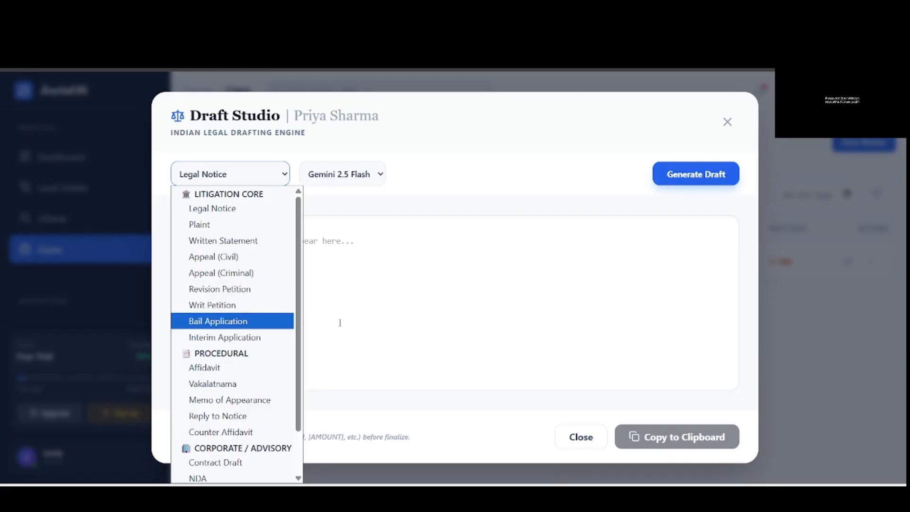
left_click(213, 209)
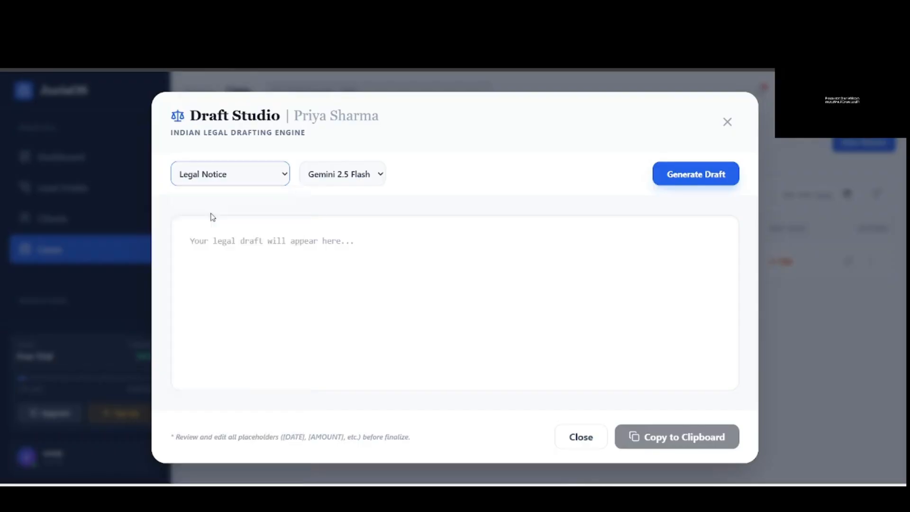
left_click(379, 176)
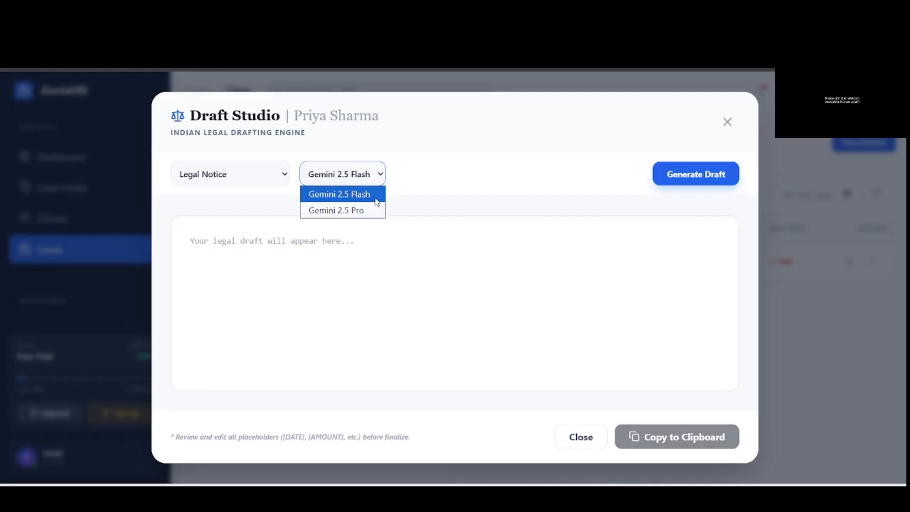
left_click(376, 197)
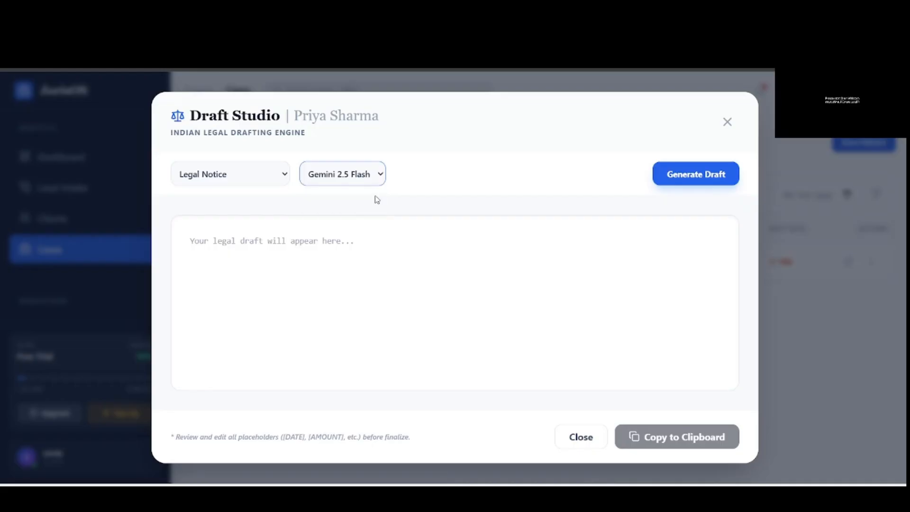
- Generate the legal notice about the stolen gold necklace, read through it, and copy its text
left_click(708, 179)
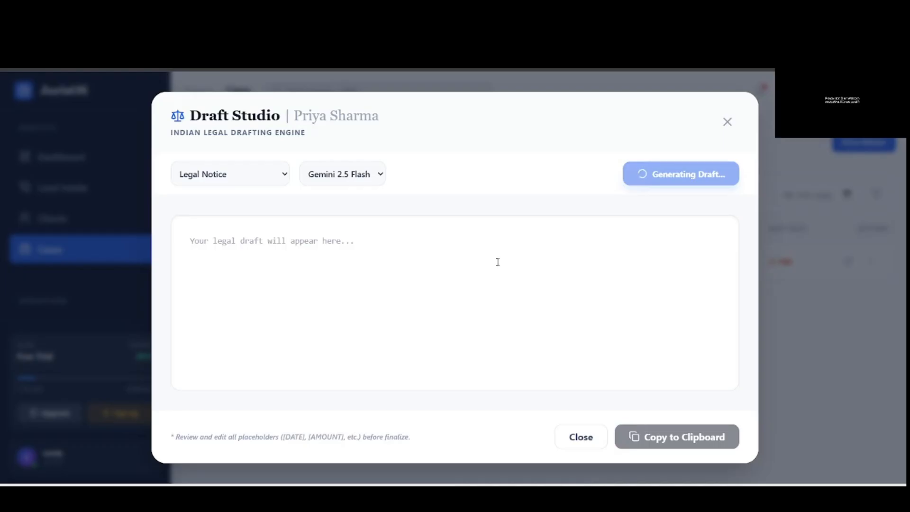
scroll(497, 262, "down", 3)
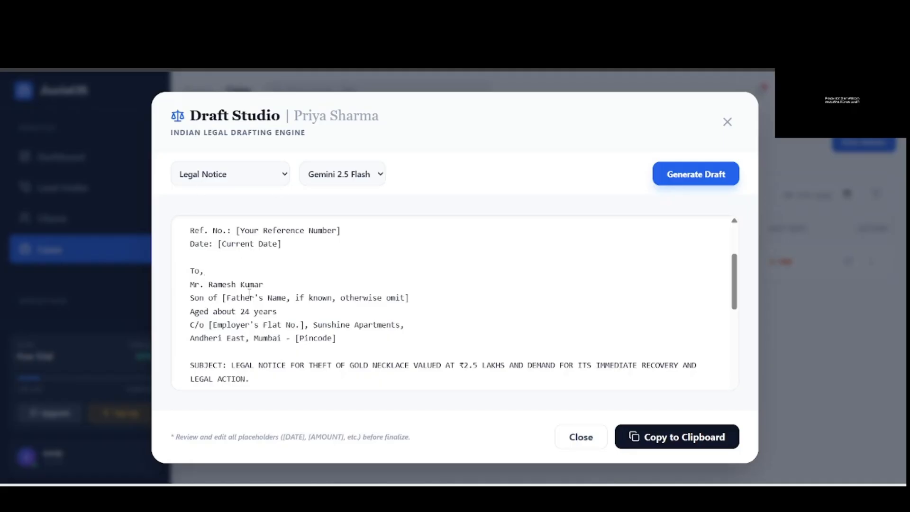
scroll(328, 287, "up", 3)
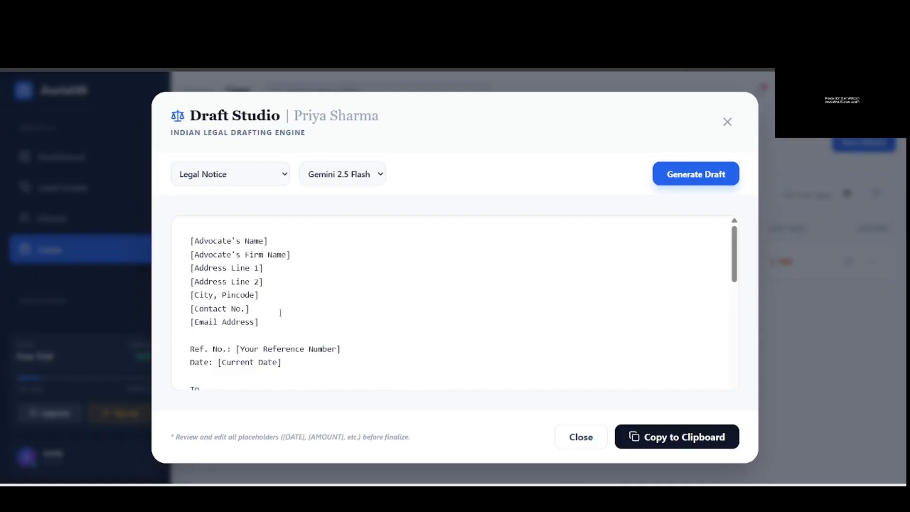
scroll(394, 319, "down", 2)
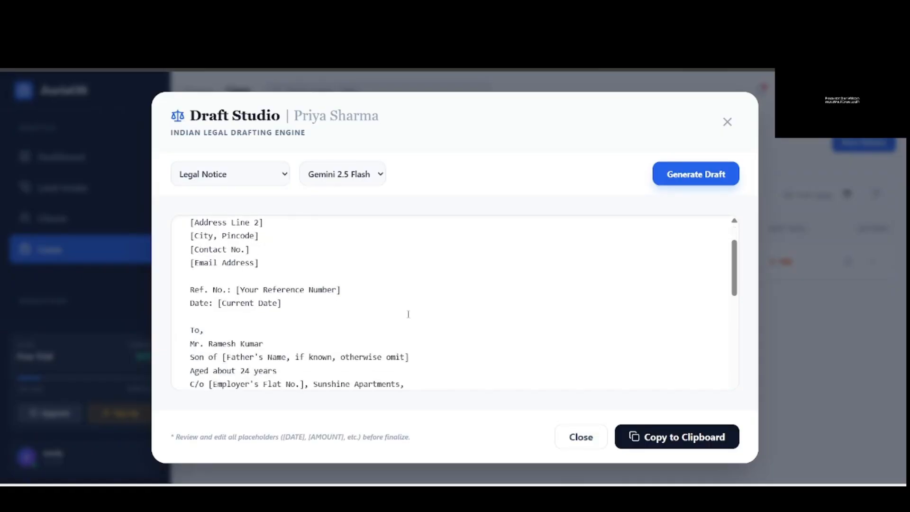
scroll(408, 314, "up", 2)
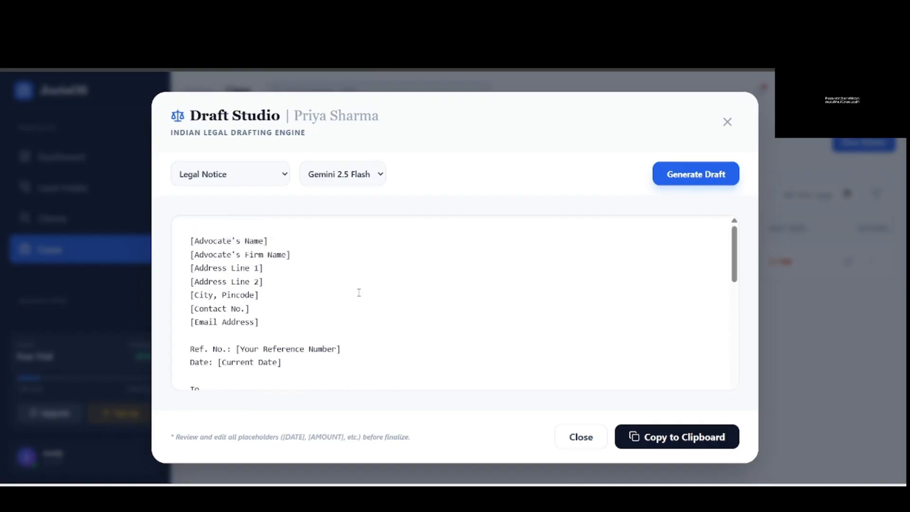
scroll(383, 299, "down", 2)
scroll(382, 297, "up", 2)
scroll(399, 317, "down", 1)
scroll(399, 316, "down", 2)
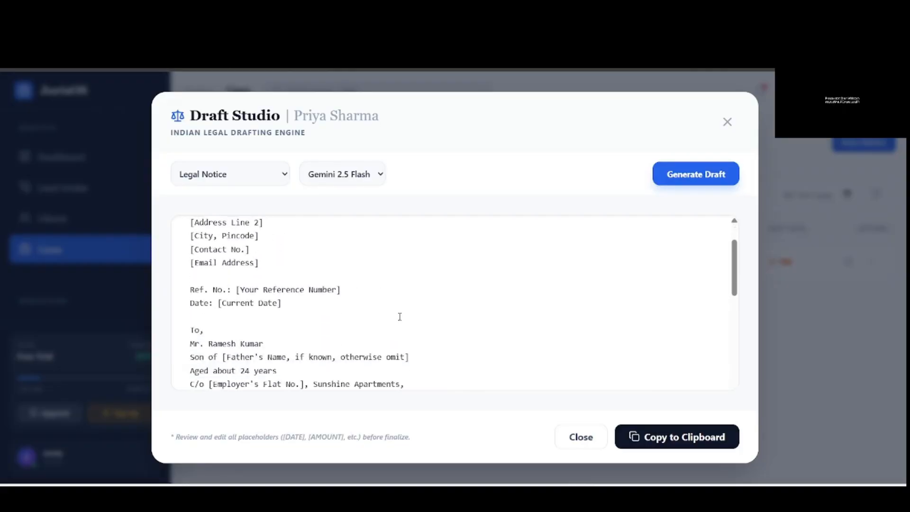
scroll(400, 316, "down", 4)
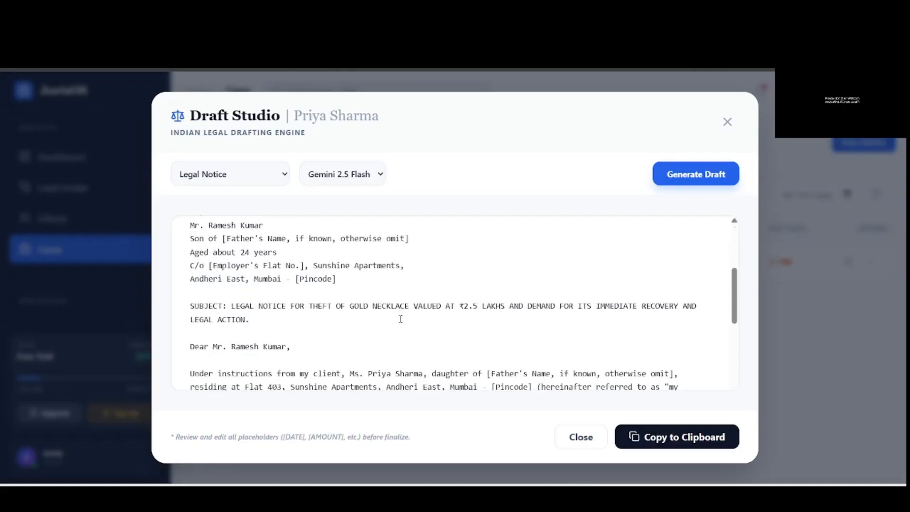
scroll(402, 346, "up", 2)
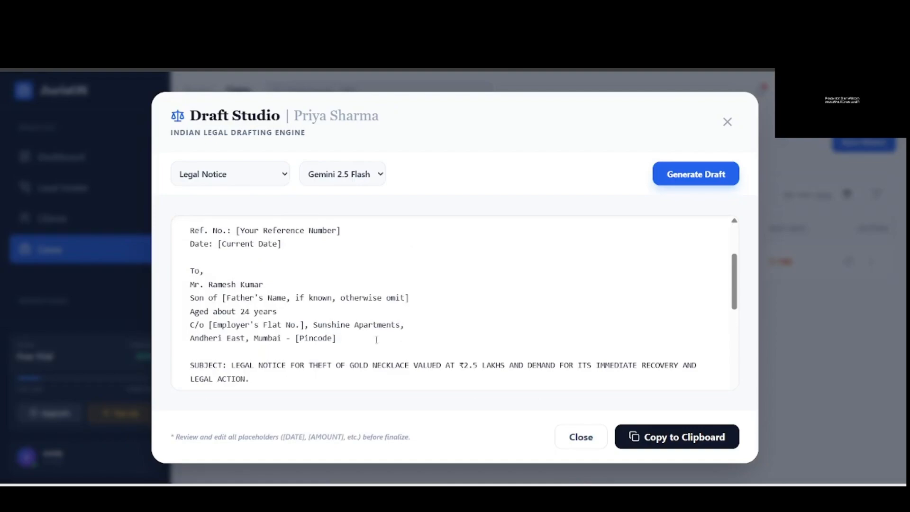
scroll(247, 320, "down", 6)
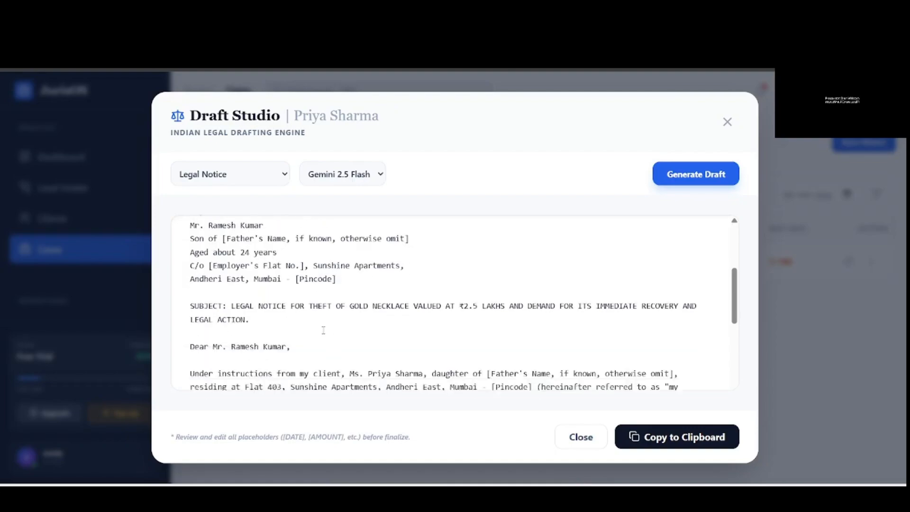
left_click(685, 438)
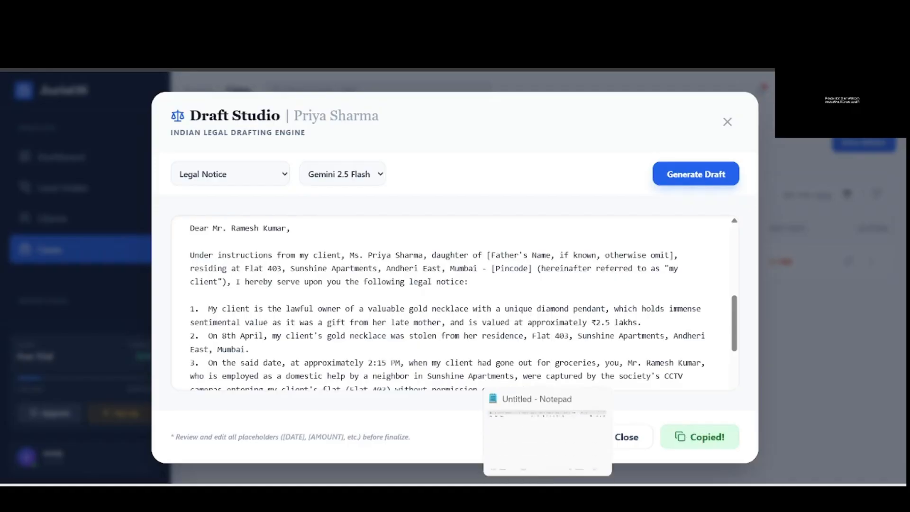
- Paste the copied legal notice into a new Notepad tab, then minimize Notepad
left_click(547, 497)
key("ctrl+v")
scroll(490, 281, "up", 7)
scroll(491, 281, "down", 5)
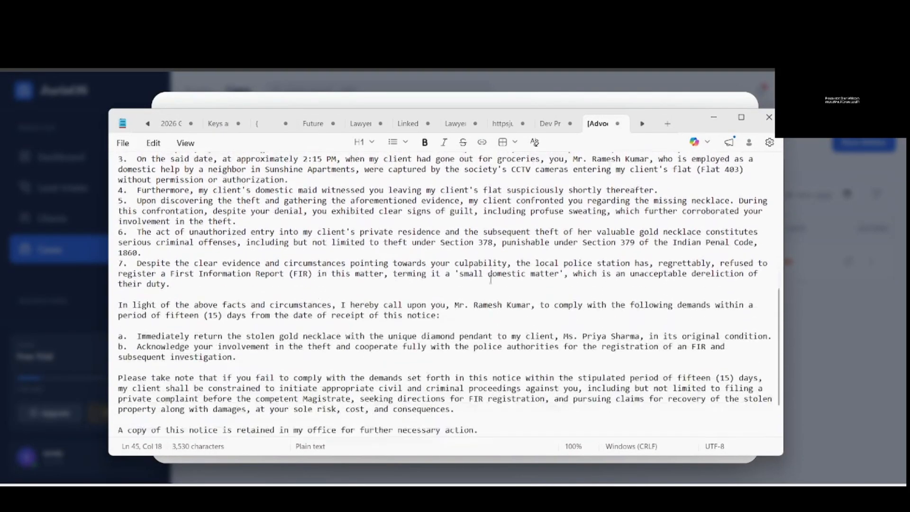
scroll(488, 374, "up", 10)
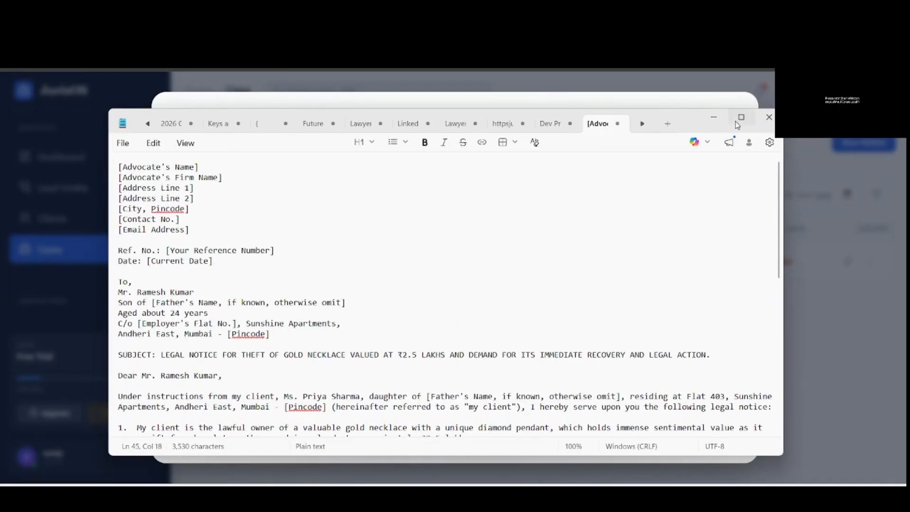
left_click(714, 117)
scroll(387, 265, "down", 10)
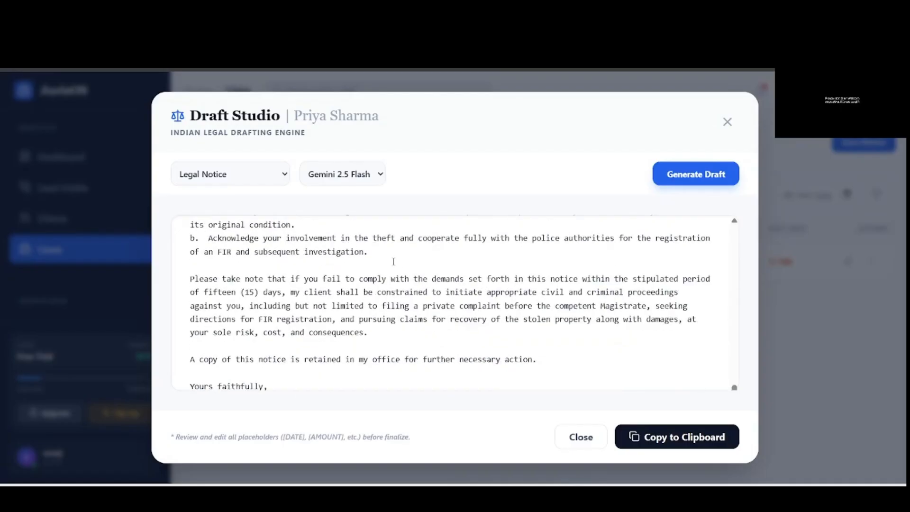
scroll(496, 311, "up", 5)
scroll(502, 313, "up", 5)
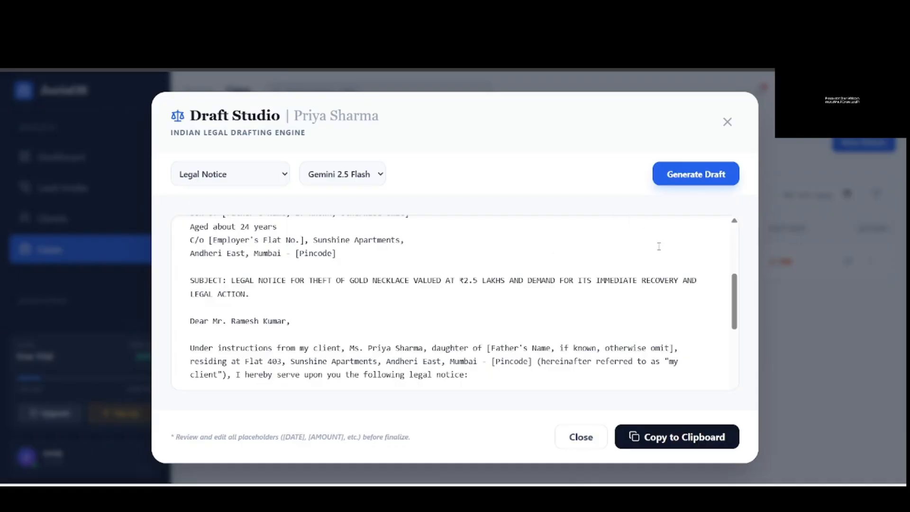
- Close Draft Studio and go to the Time & Billing page
left_click(727, 123)
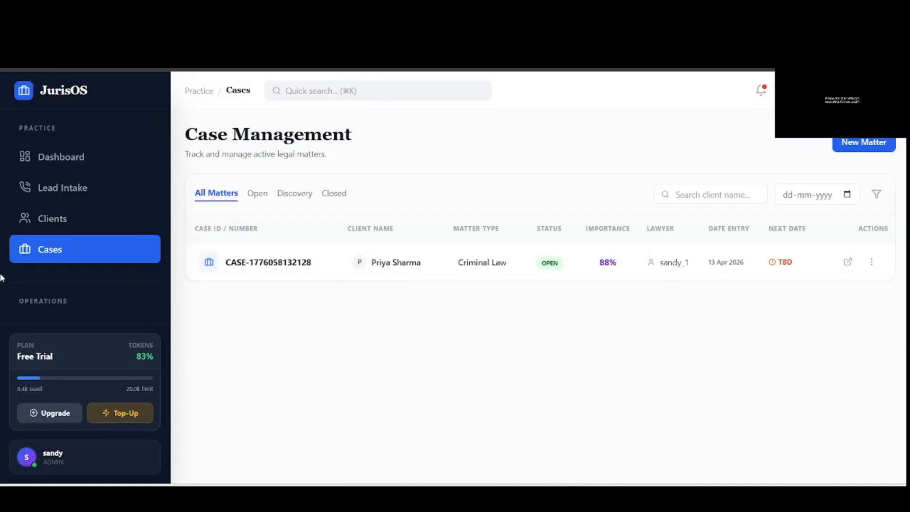
scroll(104, 262, "down", 2)
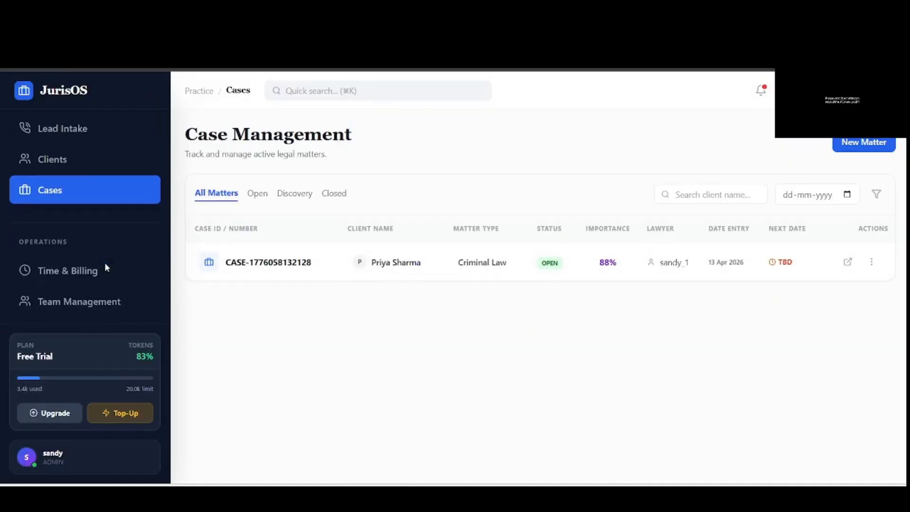
left_click(84, 279)
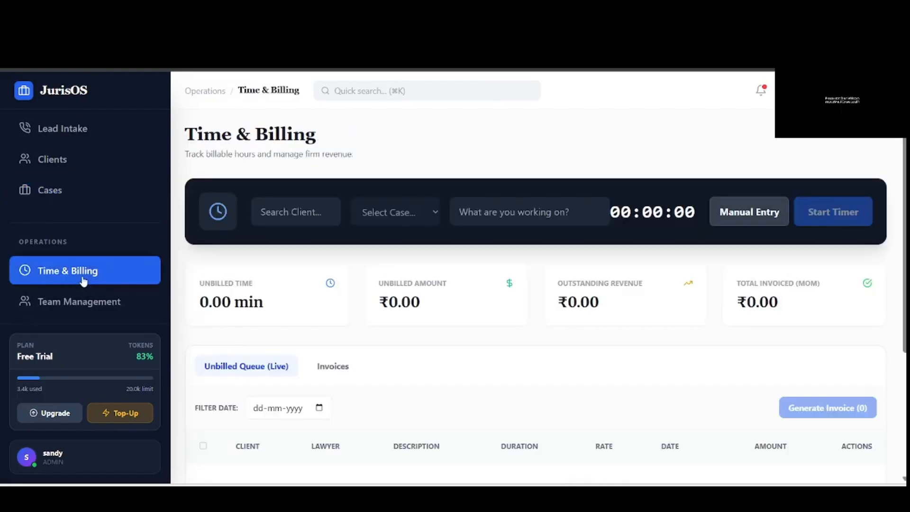
- Select the client and its Criminal Law case, describing the work as '1st criminal case visit'
left_click(300, 211)
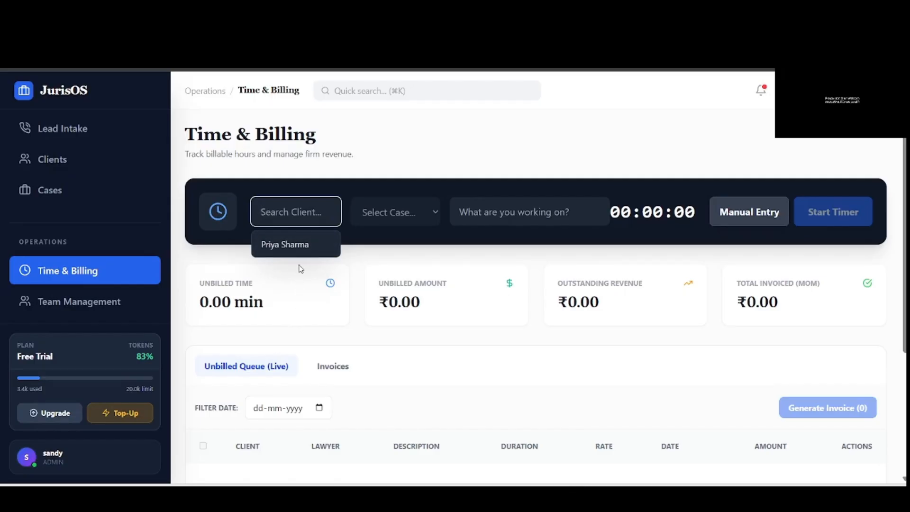
left_click(320, 247)
left_click(405, 214)
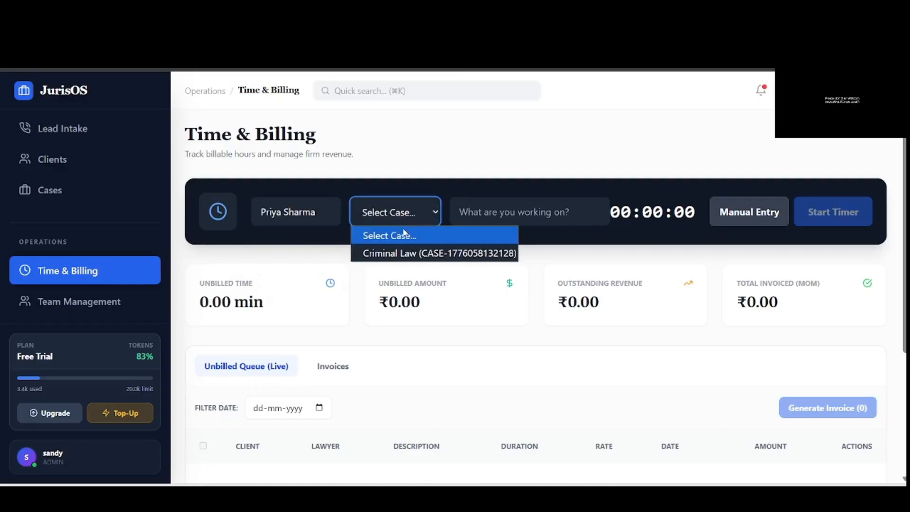
left_click(403, 253)
left_click(515, 209)
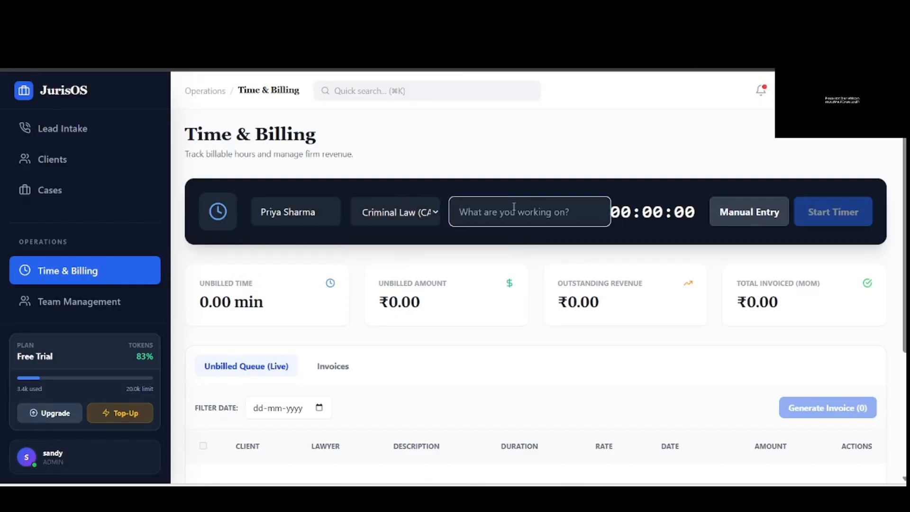
type("1st")
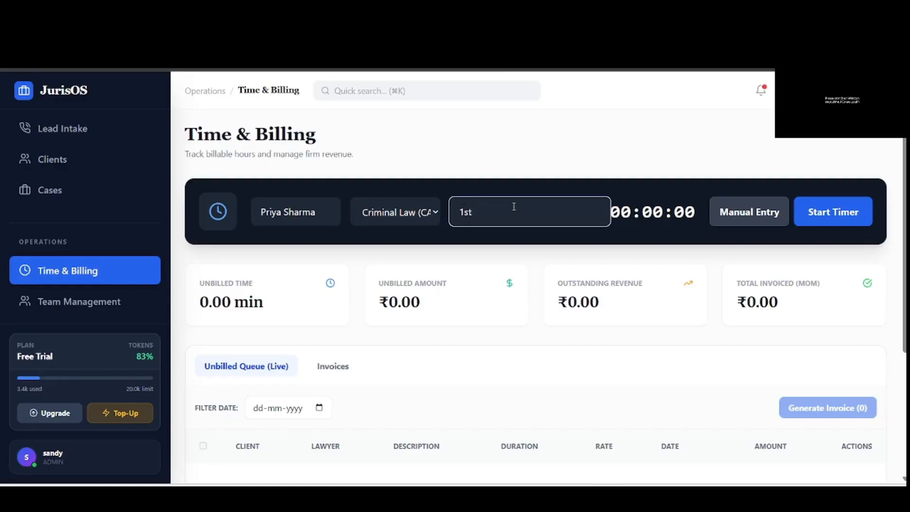
type("criminal case visit")
- Save a manual entry for the client: '1st criminal case visit', 1 visit at ₹800
left_click(746, 216)
left_click(486, 218)
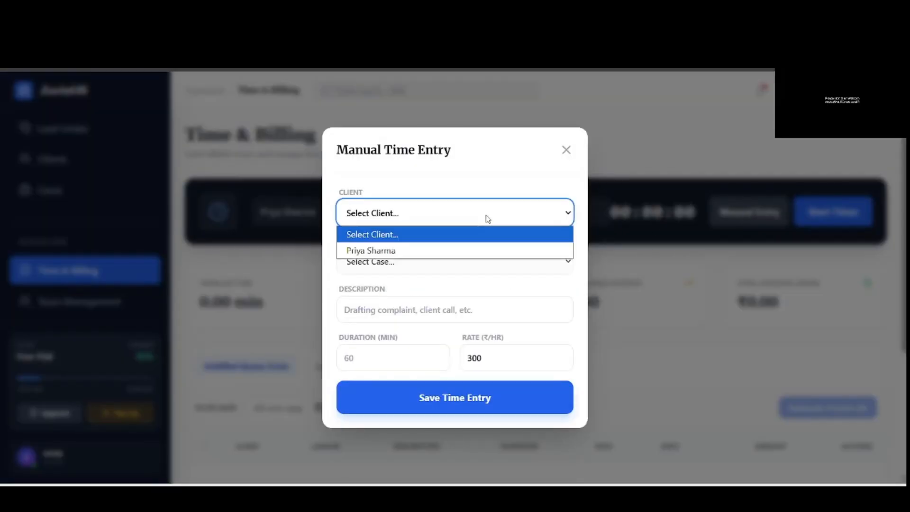
left_click(435, 250)
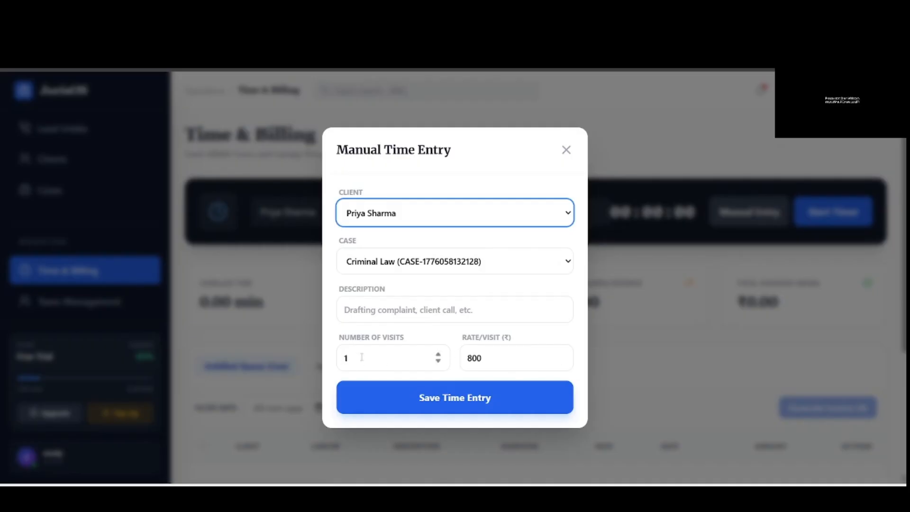
left_click(471, 304)
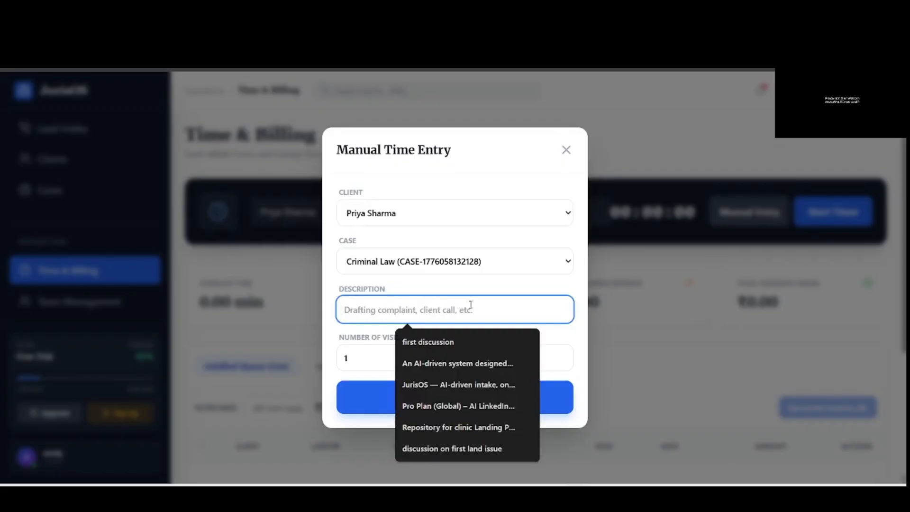
type("1st")
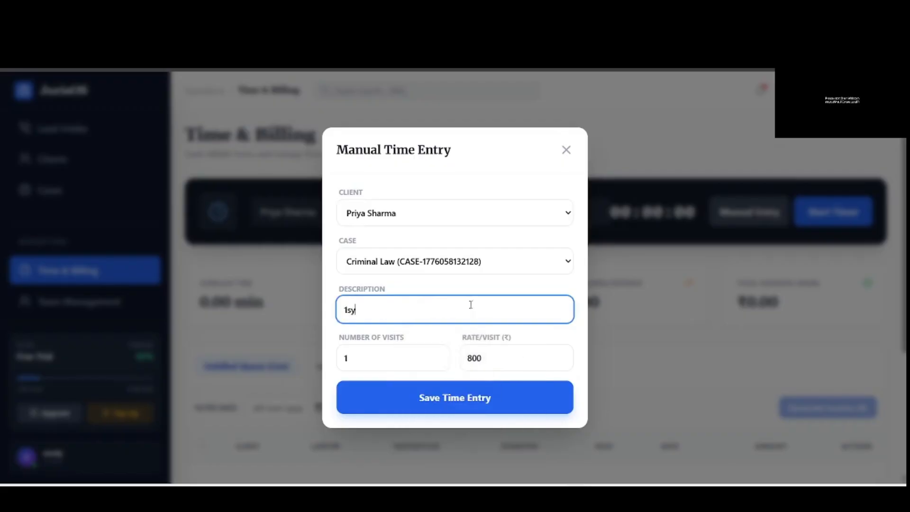
type(" criminal case visit")
left_click(490, 397)
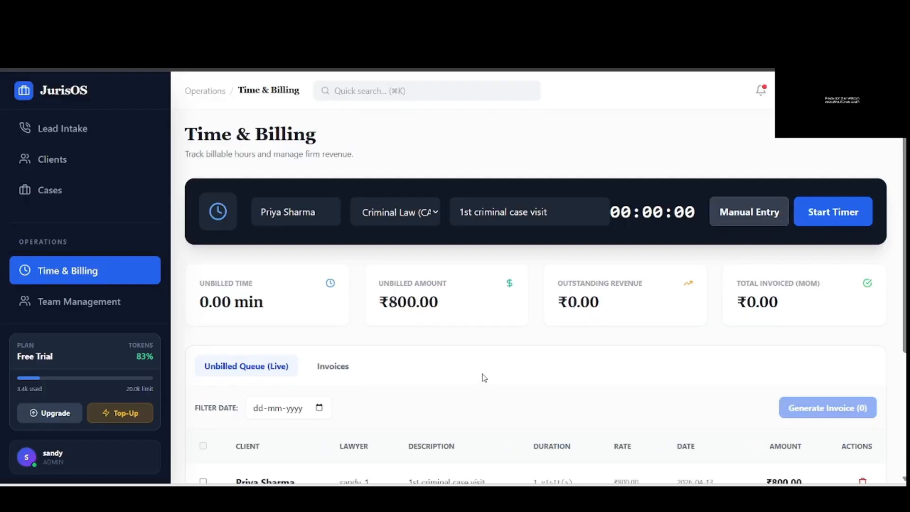
- Select the client's ₹800 unbilled visit in the queue and generate an invoice from it
scroll(481, 375, "down", 3)
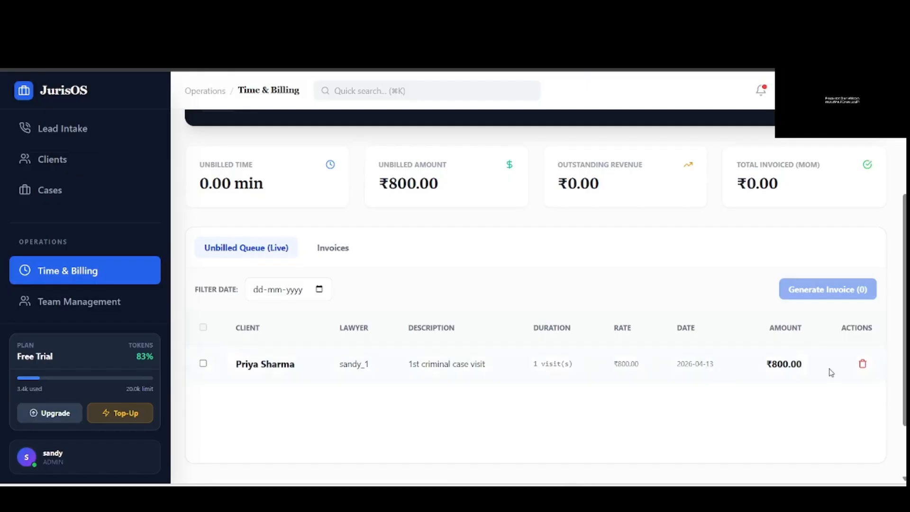
left_click(203, 364)
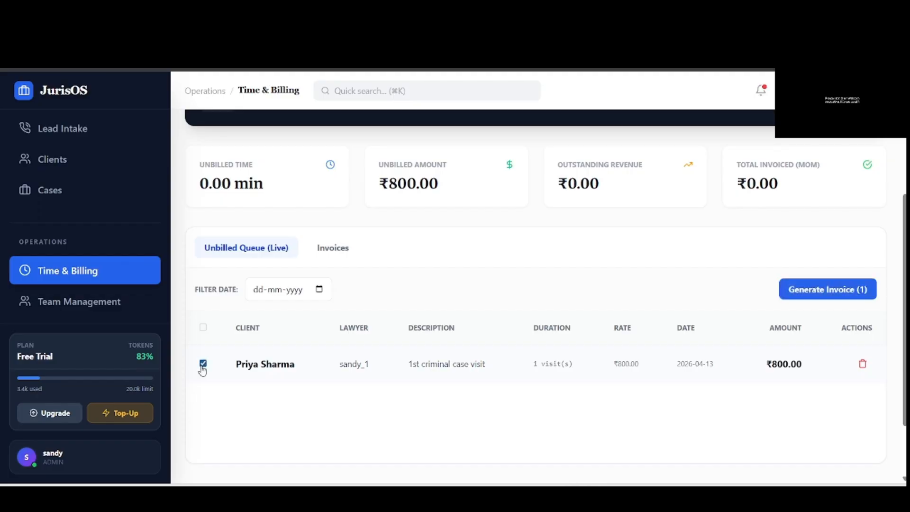
left_click(843, 297)
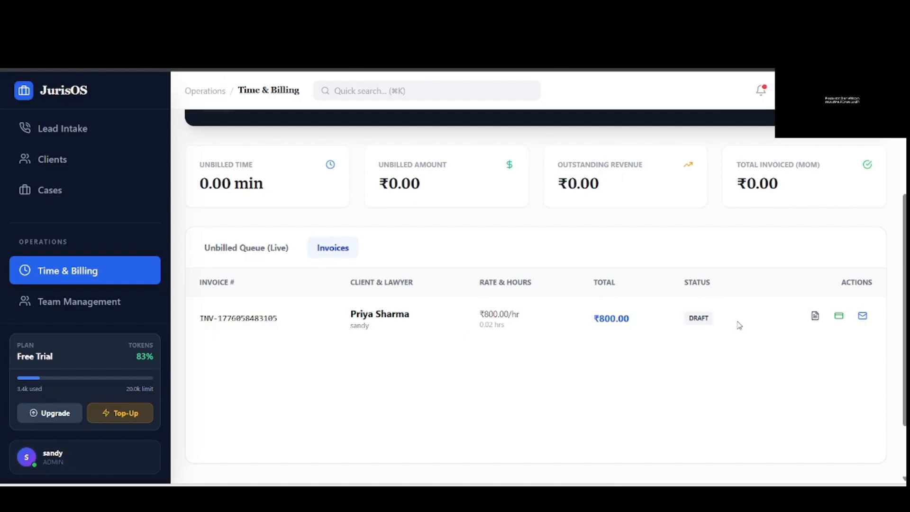
- Mark the ₹800.00 invoice as Paid and save its PDF to the Downloads folder
left_click(840, 318)
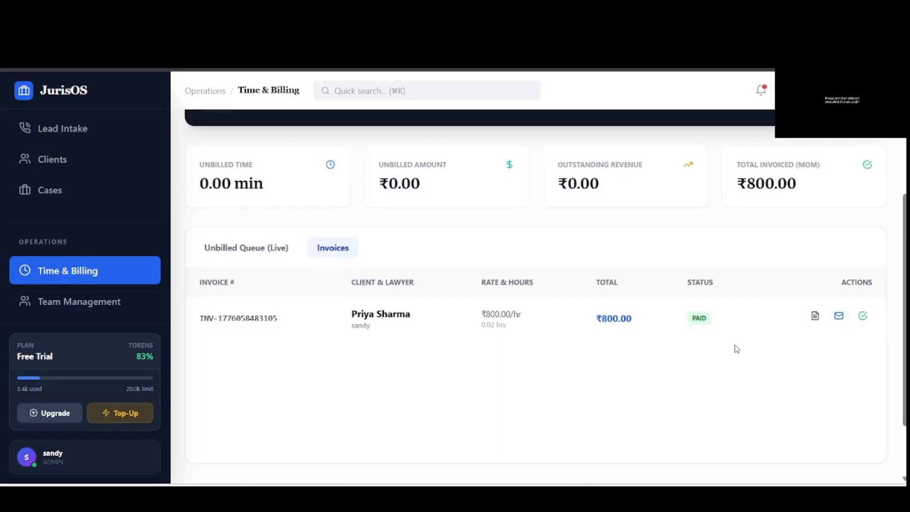
left_click(815, 325)
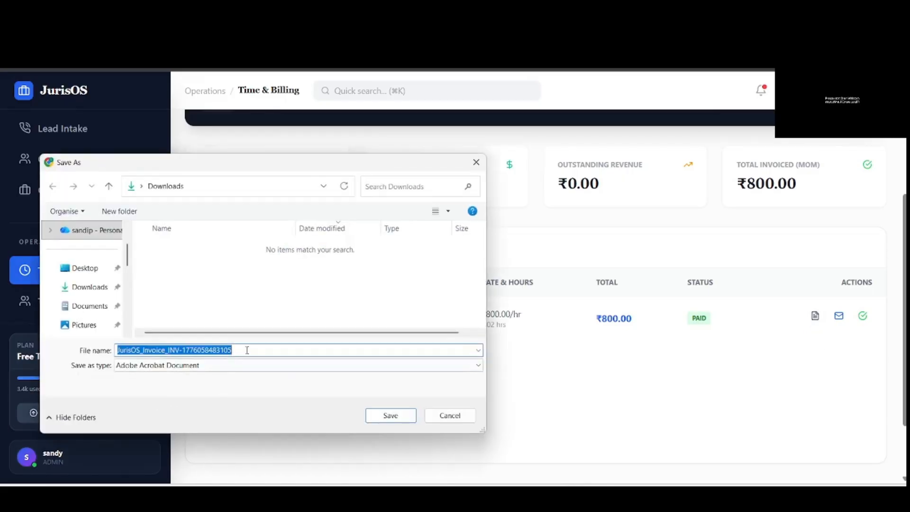
left_click(386, 416)
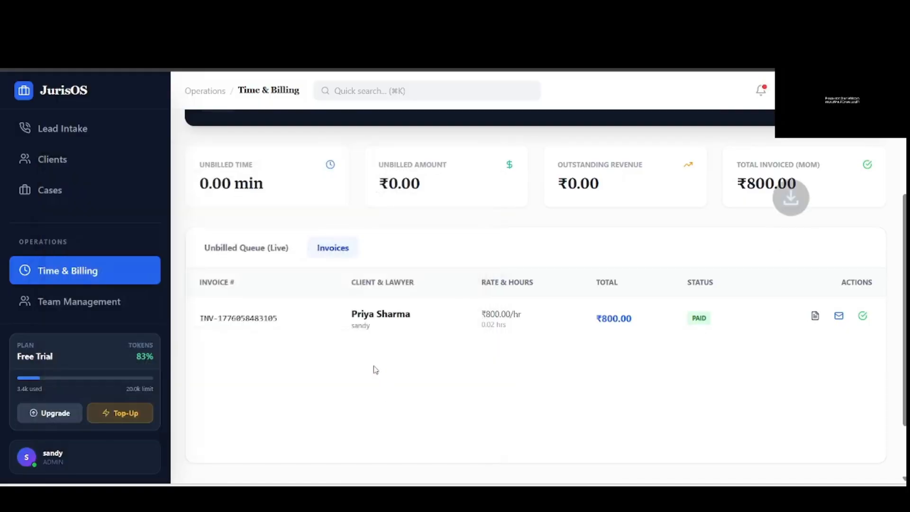
left_click(712, 98)
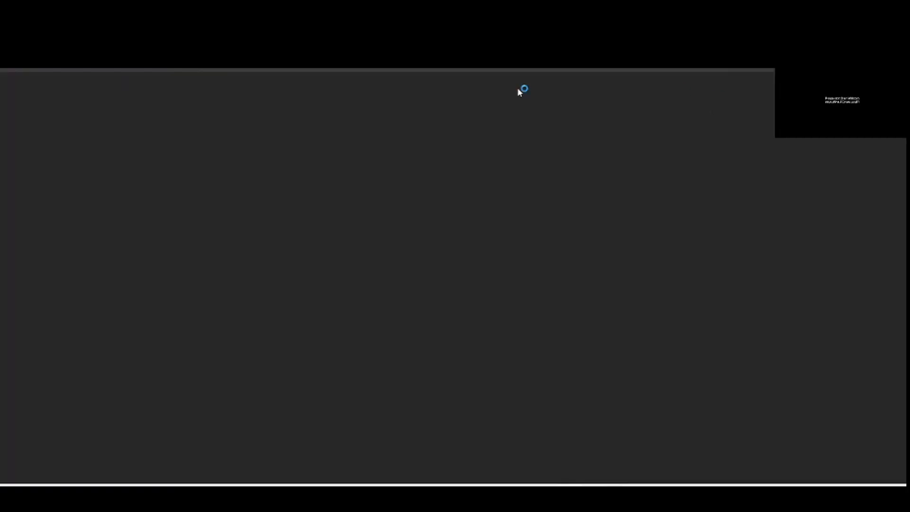
scroll(442, 238, "down", 1)
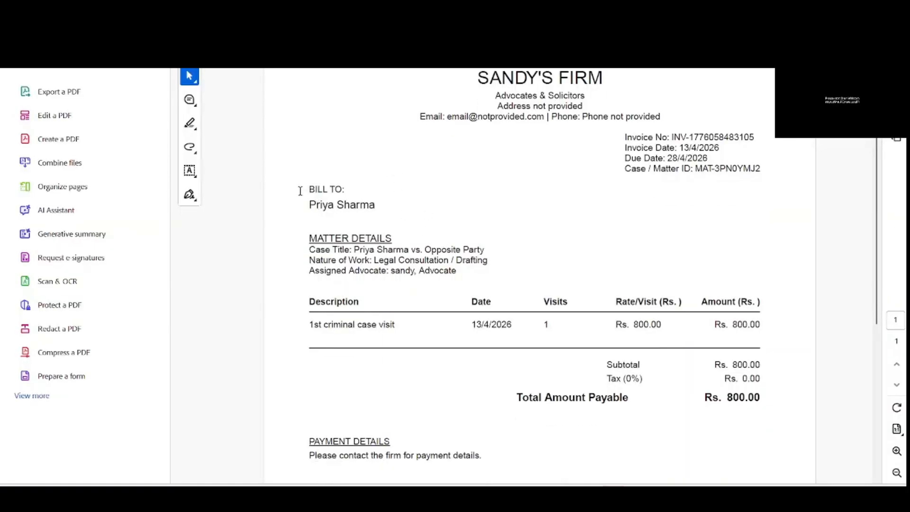
scroll(458, 231, "down", 1)
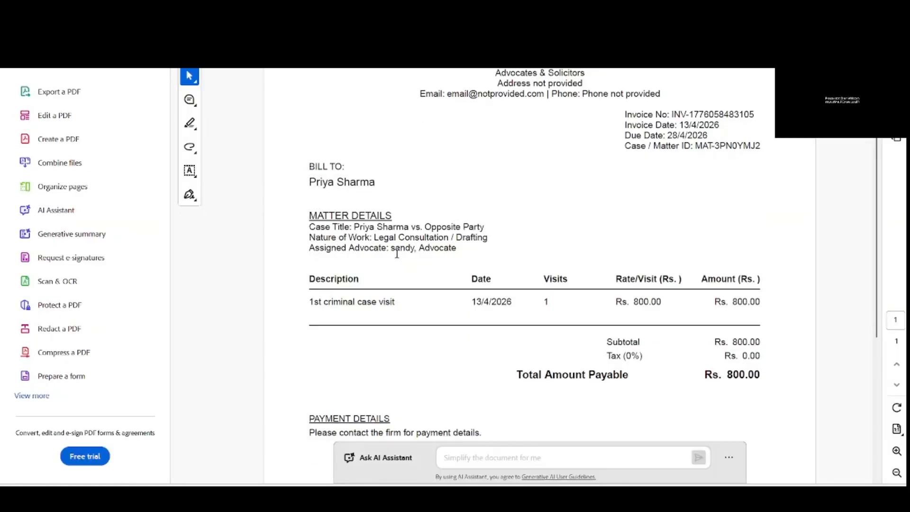
scroll(417, 251, "down", 2)
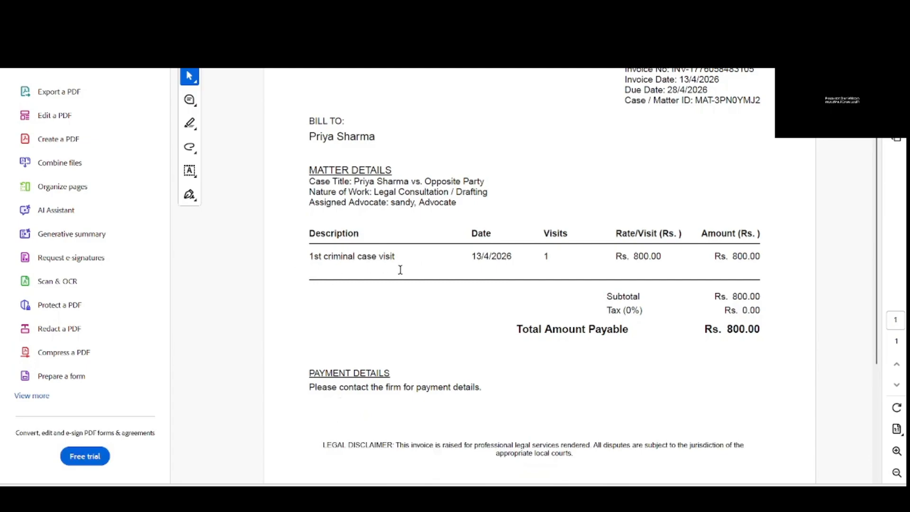
scroll(528, 274, "down", 1)
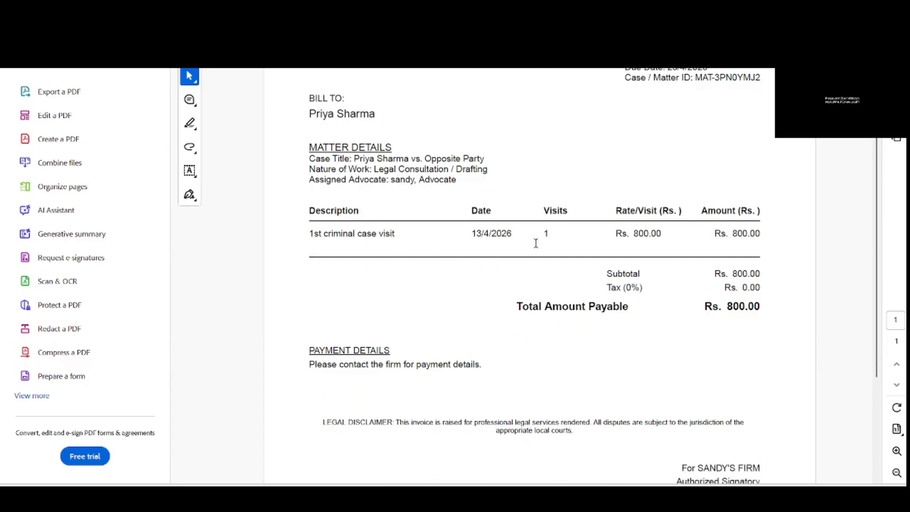
scroll(666, 328, "down", 1)
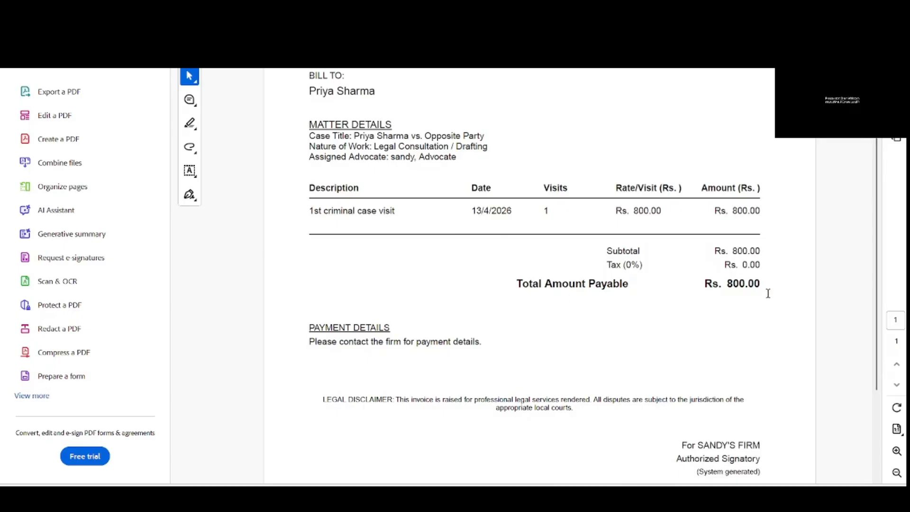
scroll(739, 148, "up", 5)
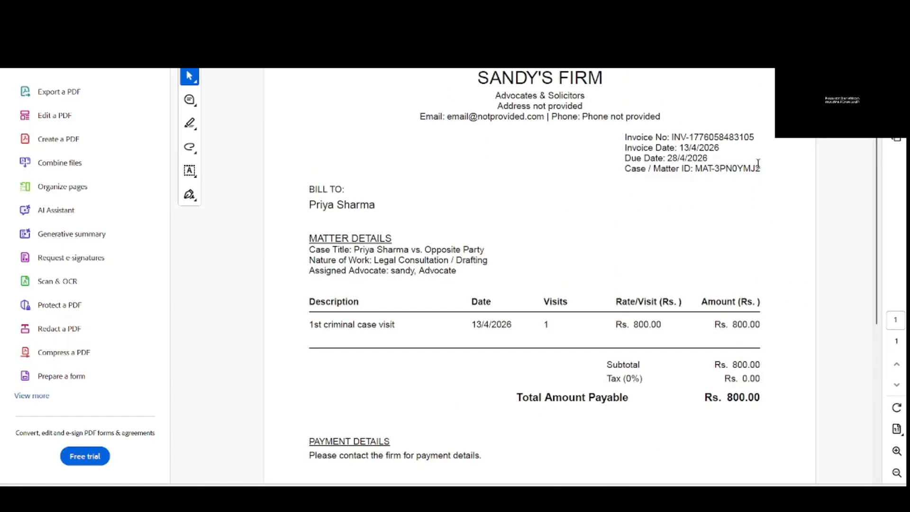
scroll(727, 187, "up", 1)
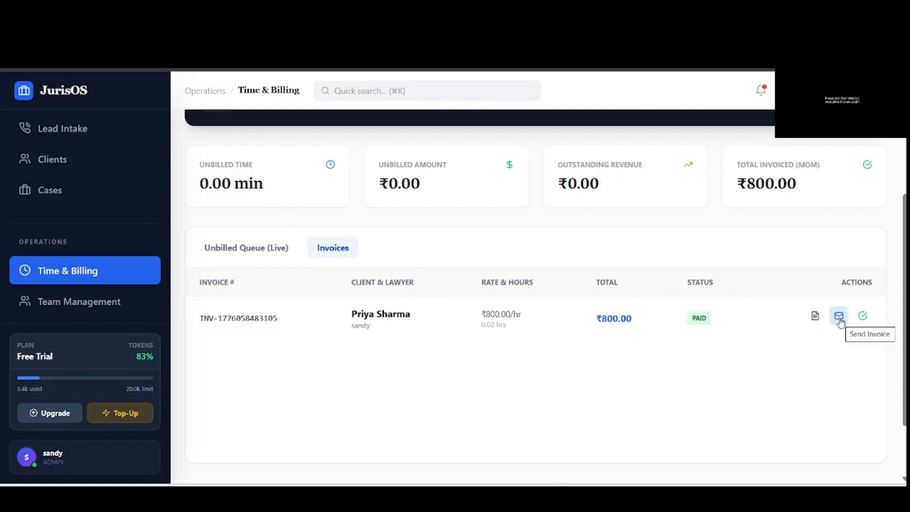
- Email the ₹800.00 invoice to the client so it shows Sent, then return to Gmail
left_click(839, 319)
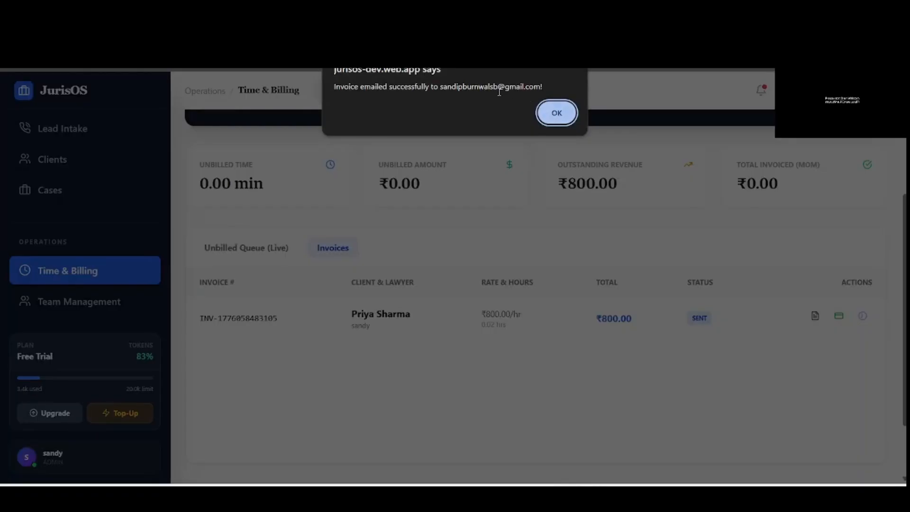
left_click(556, 115)
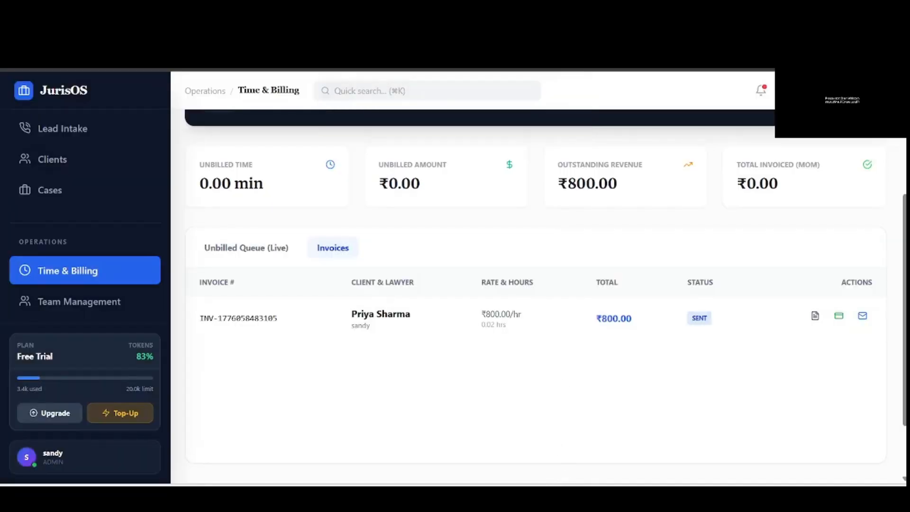
mouse_move(564, 498)
left_click(497, 434)
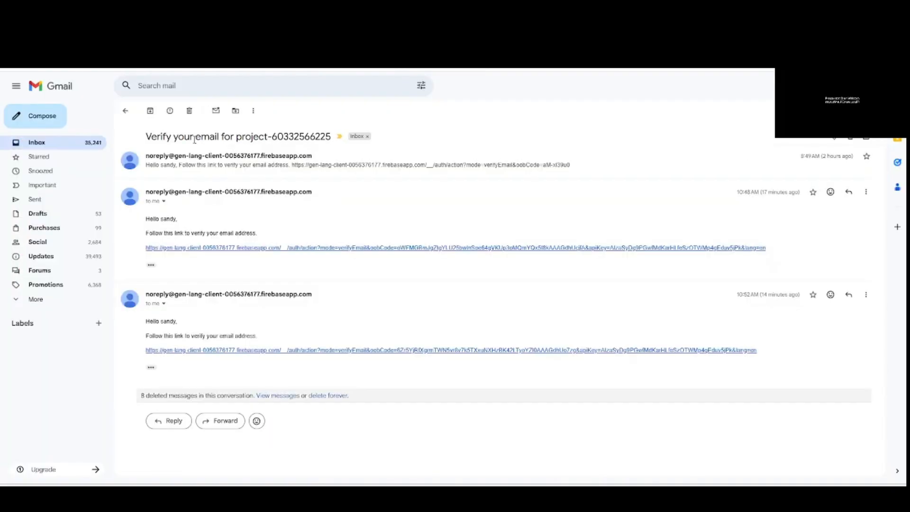
left_click(125, 110)
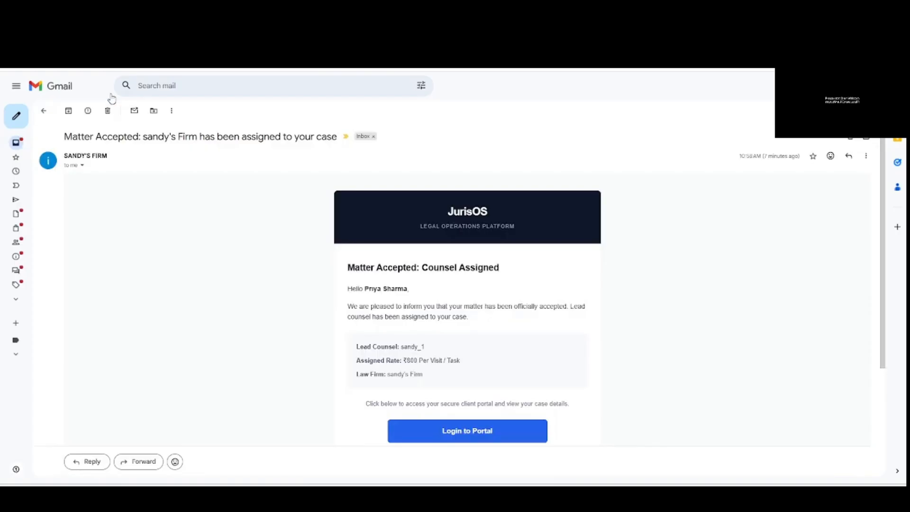
left_click(42, 113)
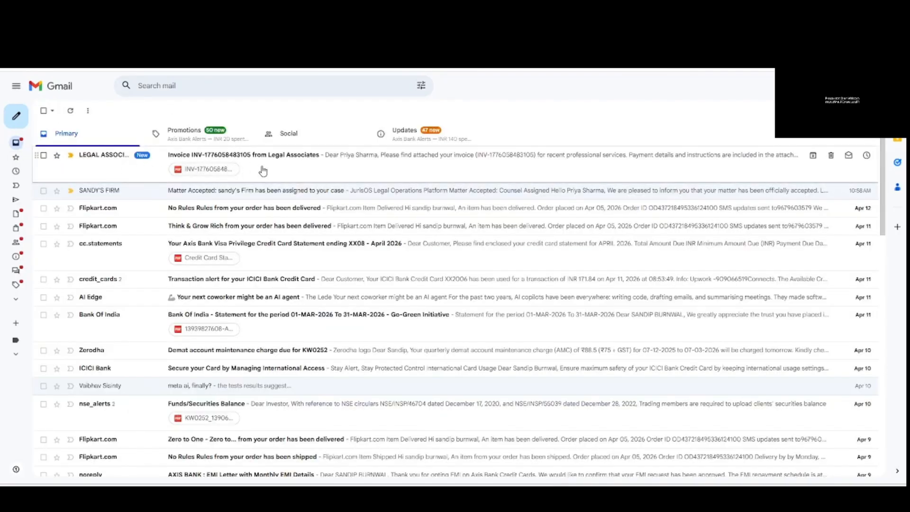
left_click(344, 173)
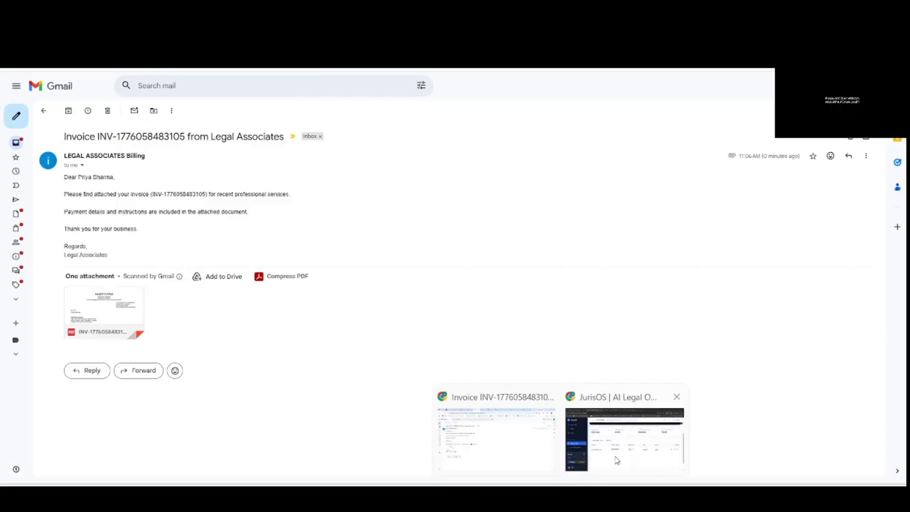
left_click(616, 457)
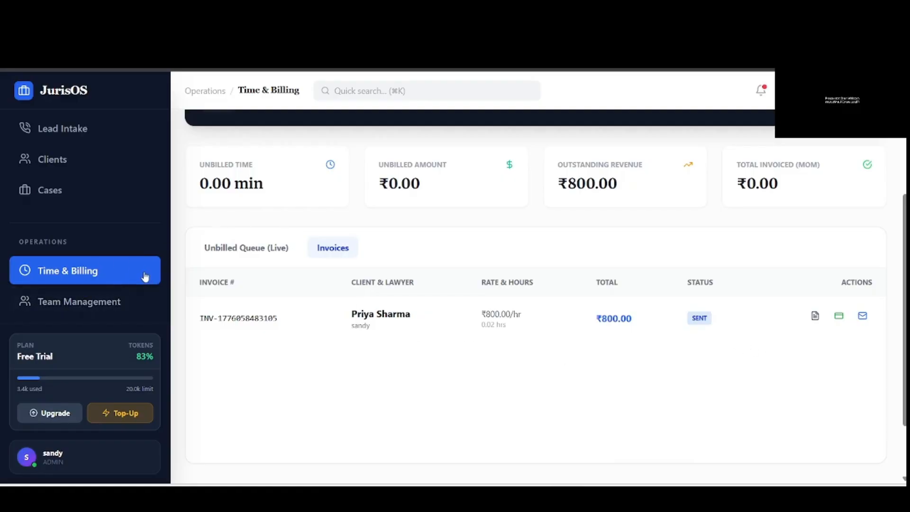
- Time the 1st criminal case visit, adding a ₹800.00 unbilled entry of 0.55 min
scroll(147, 273, "up", 3)
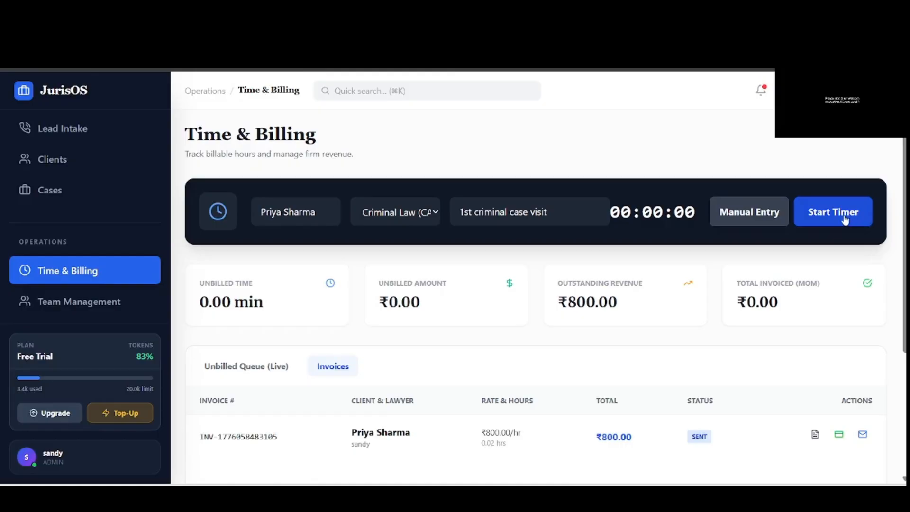
left_click(844, 218)
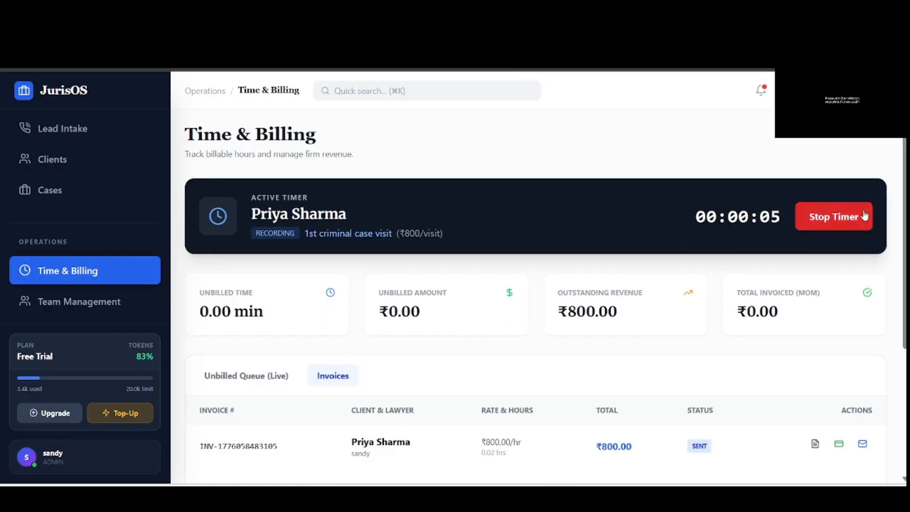
scroll(302, 329, "down", 1)
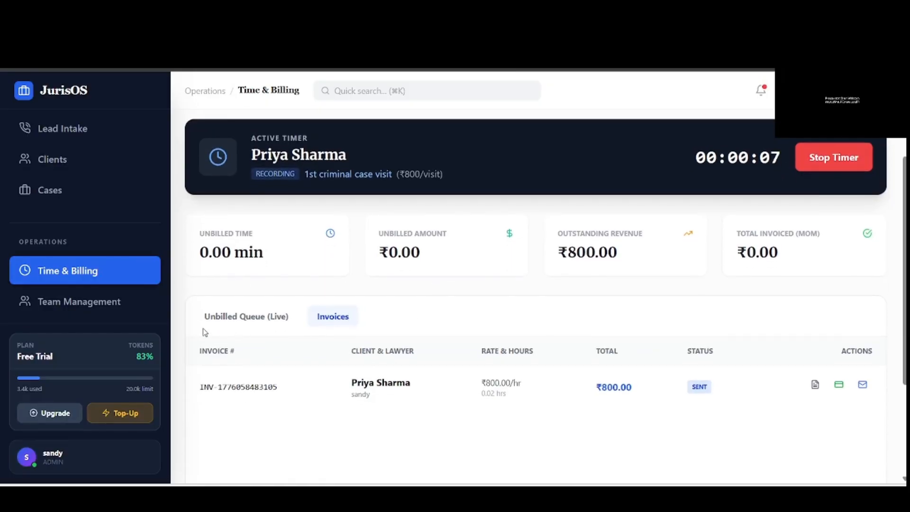
left_click(236, 323)
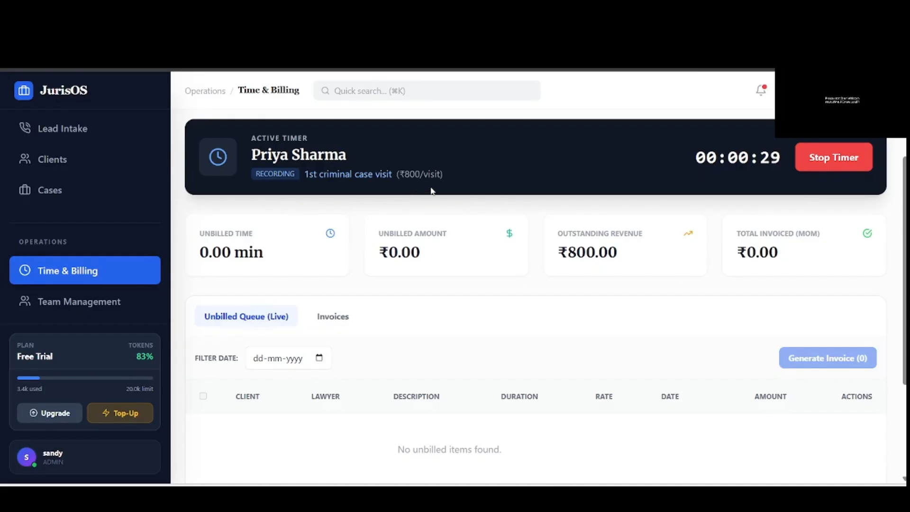
left_click(848, 160)
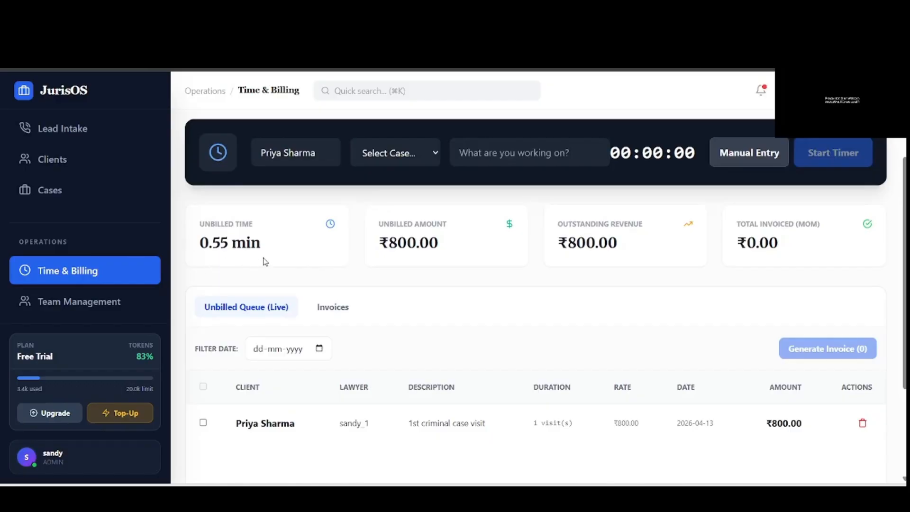
scroll(466, 287, "down", 2)
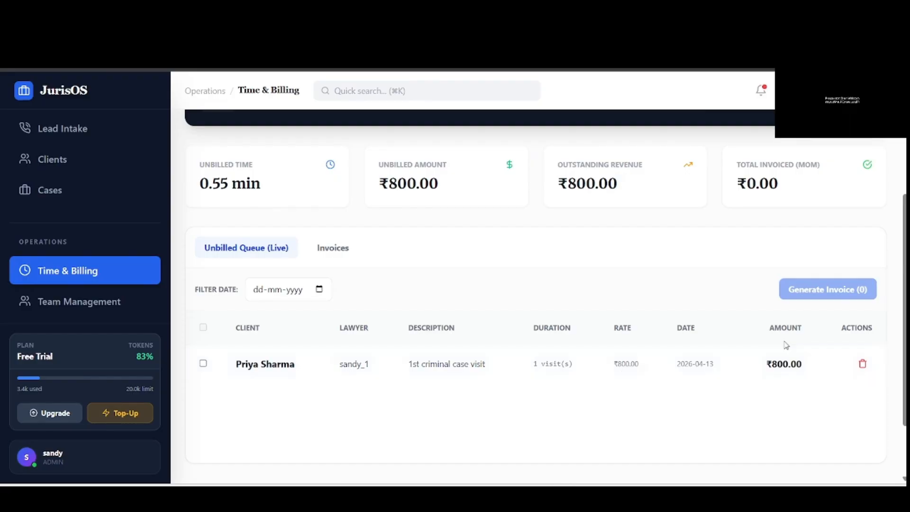
scroll(754, 347, "up", 4)
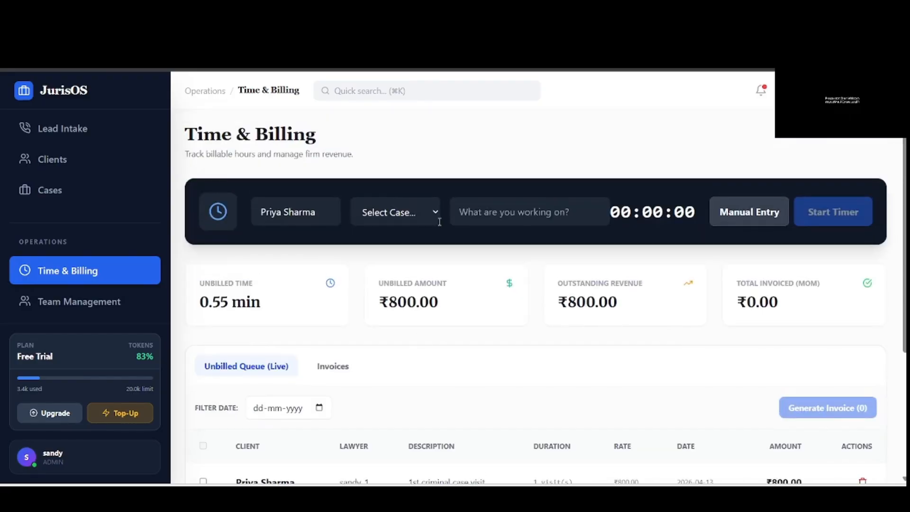
- Compare the subscription plans from Team Management and keep the Free Trial (3.4k of 20.0k tokens used)
left_click(75, 314)
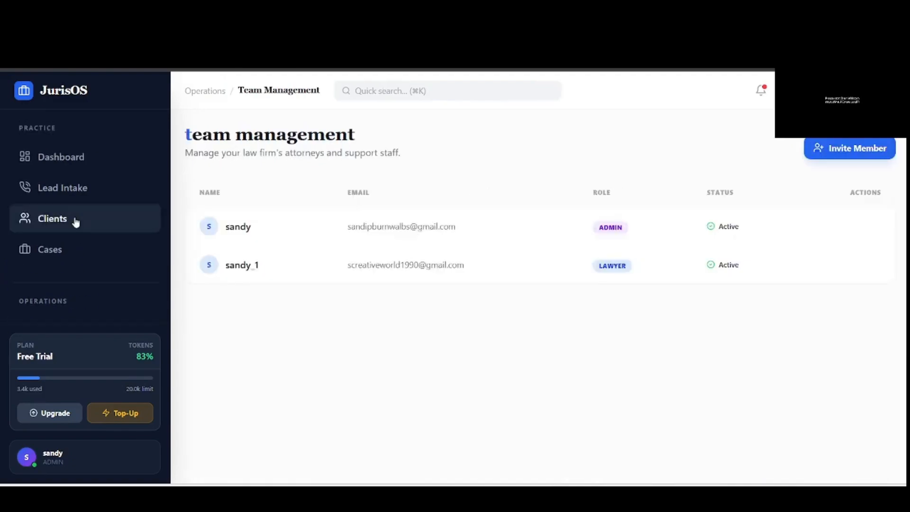
scroll(76, 222, "down", 2)
scroll(75, 221, "down", 2)
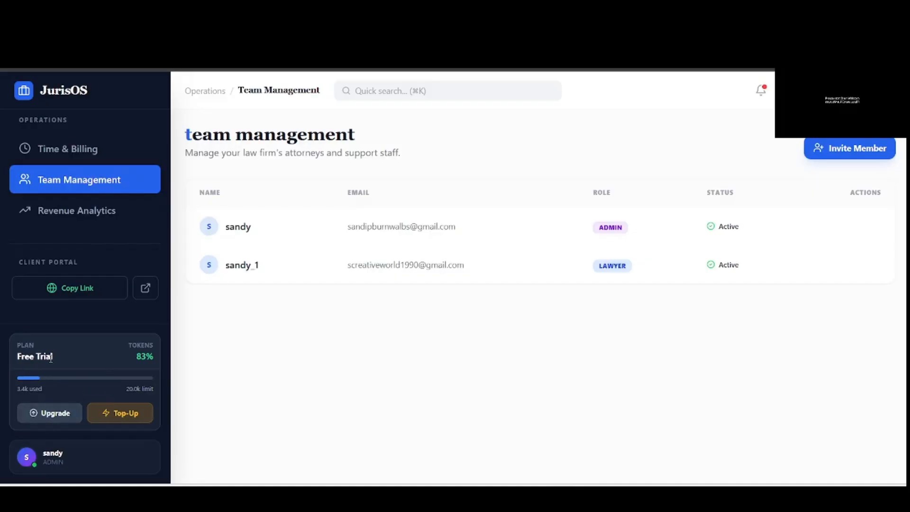
left_click(59, 423)
scroll(431, 284, "down", 1)
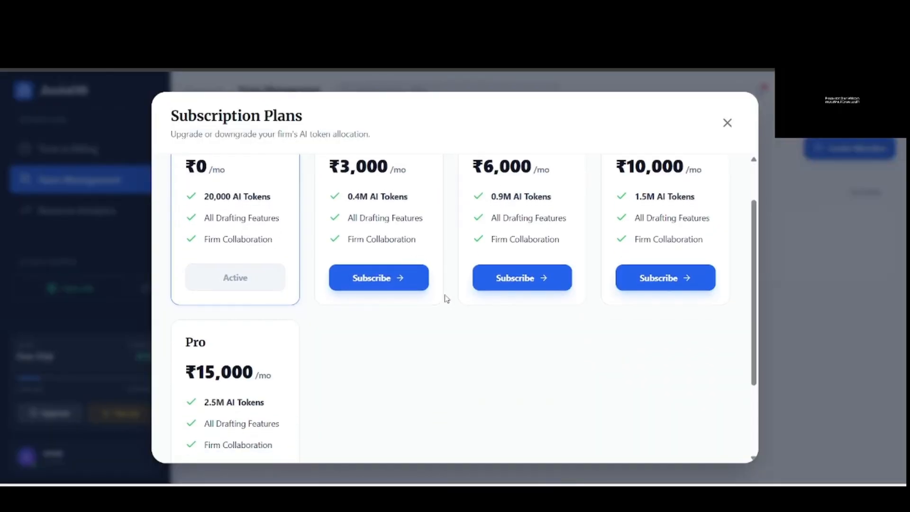
scroll(446, 300, "up", 1)
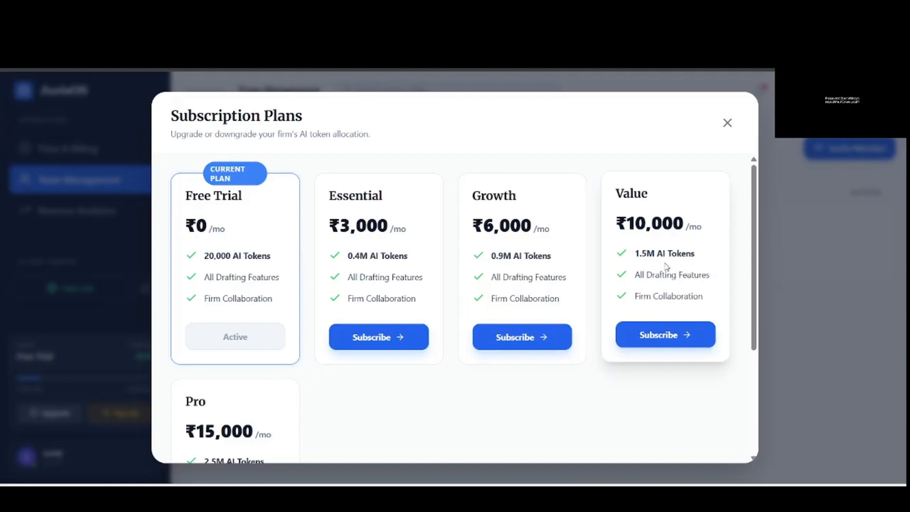
scroll(616, 284, "down", 1)
scroll(228, 370, "down", 1)
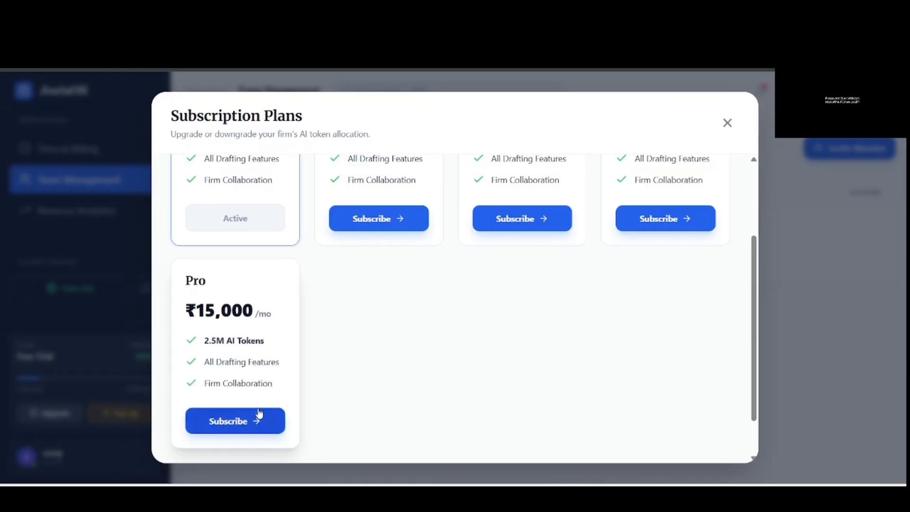
left_click(727, 133)
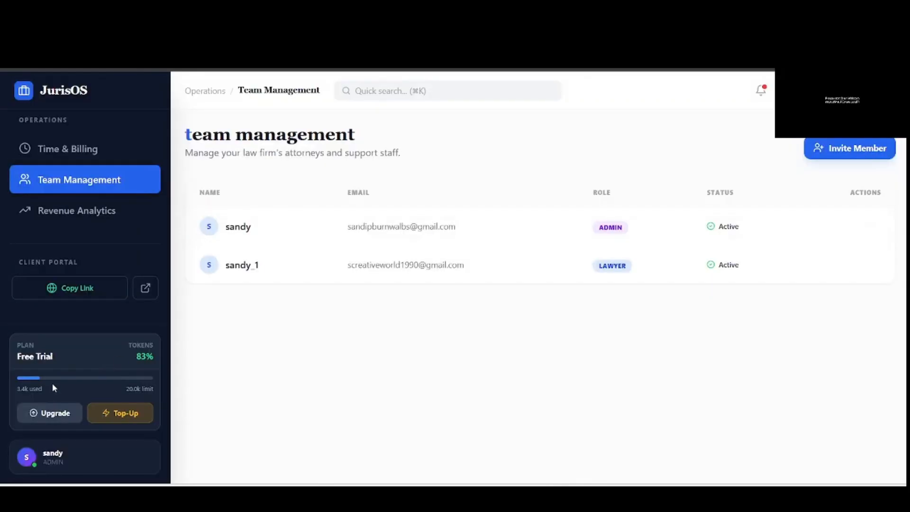
left_click(135, 423)
left_click(435, 290)
type("50")
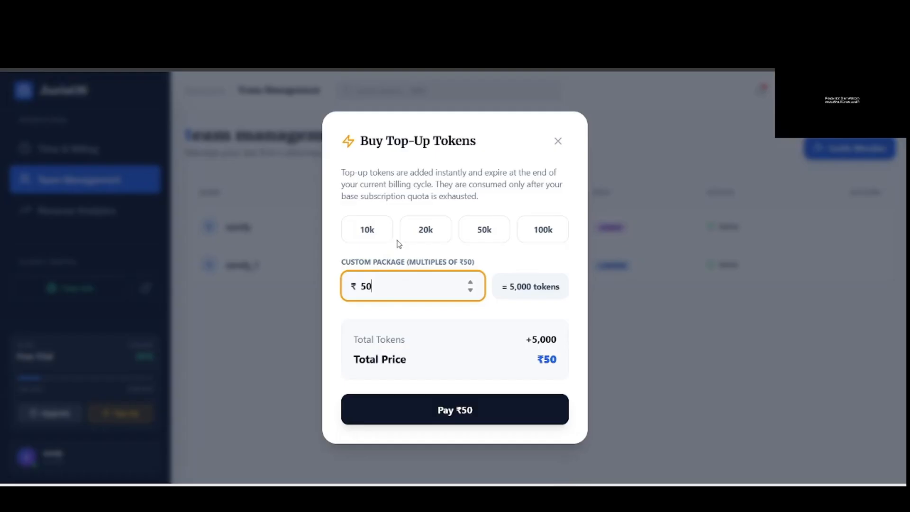
left_click(429, 236)
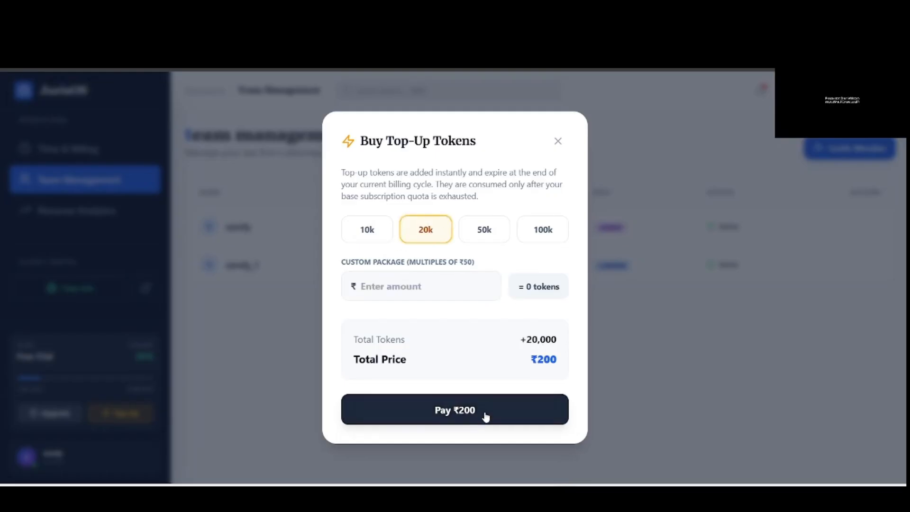
left_click(559, 139)
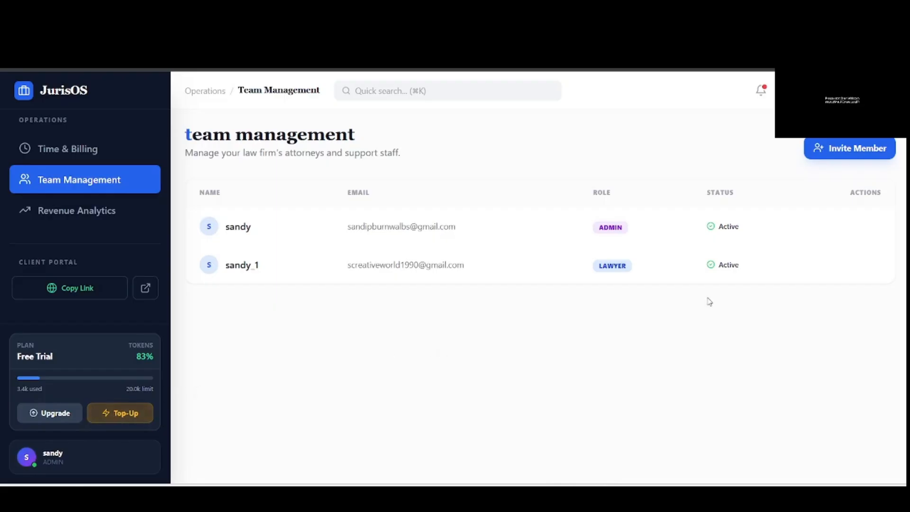
- Check AI usage history in Profile Settings: 2,121 and 1,230 tokens used, 16,649 of 20,000 left
left_click(869, 91)
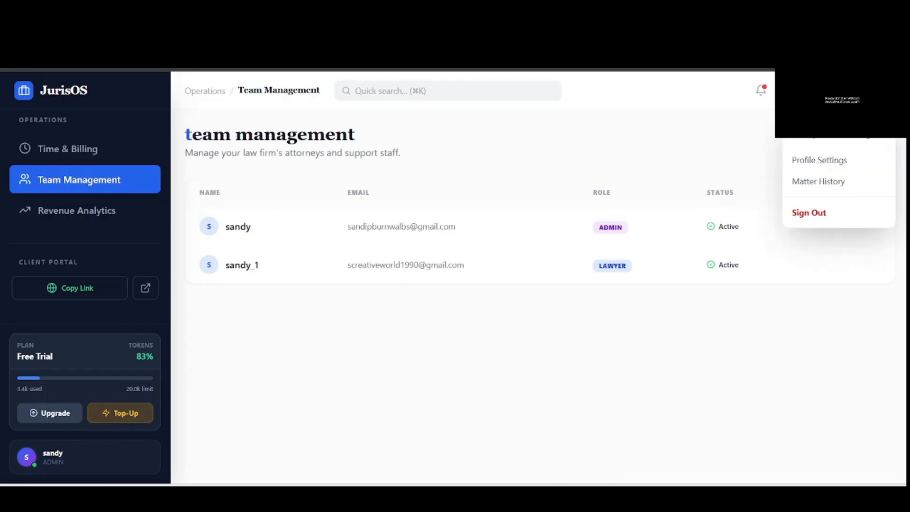
left_click(835, 164)
scroll(621, 283, "down", 10)
scroll(623, 285, "down", 12)
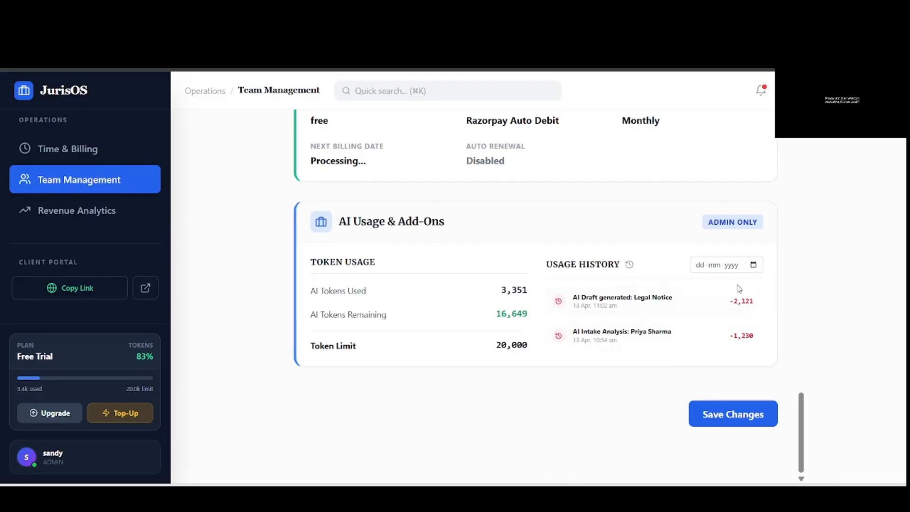
left_click(753, 266)
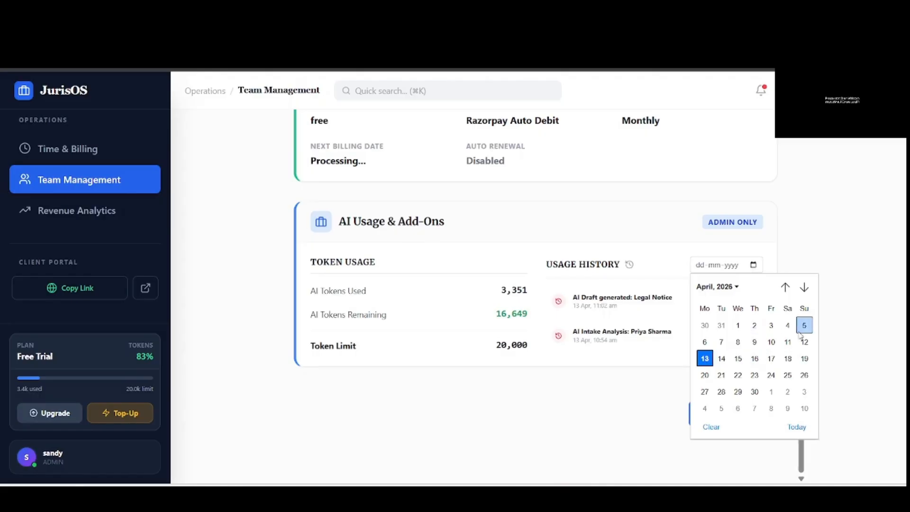
left_click(841, 326)
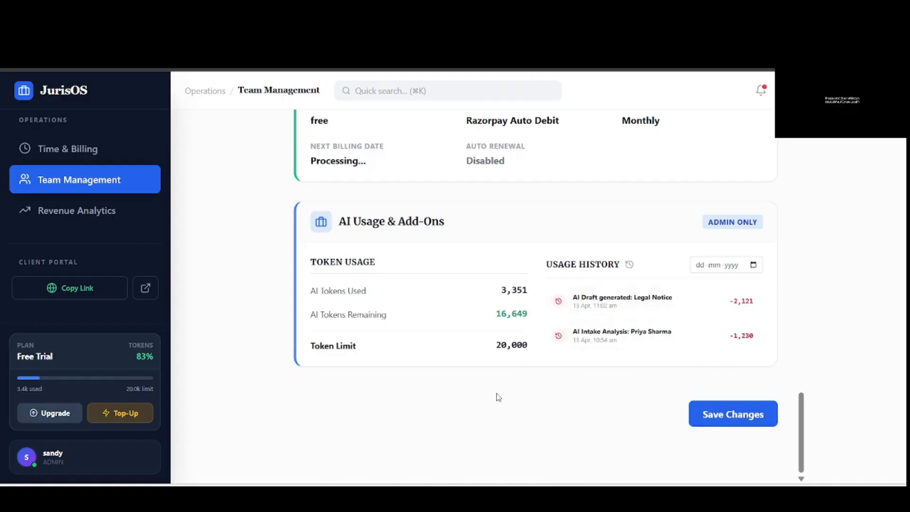
scroll(500, 397, "up", 20)
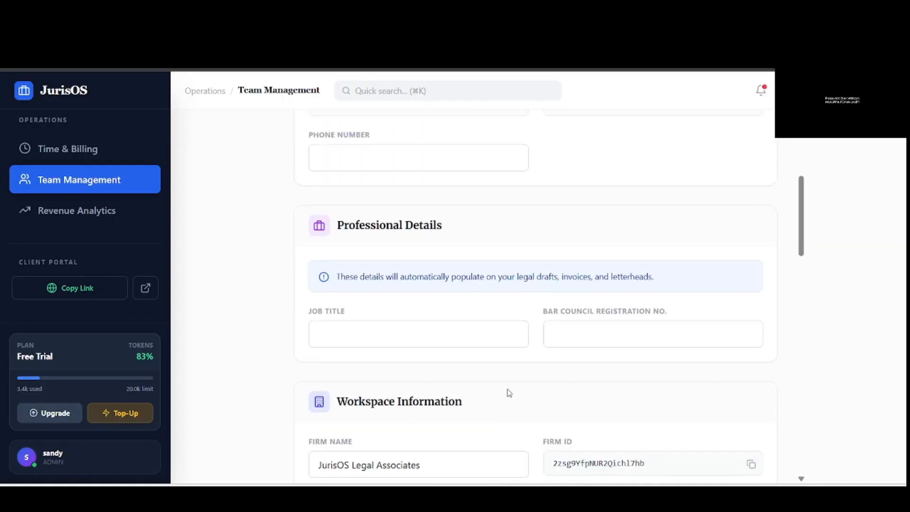
scroll(498, 386, "down", 5)
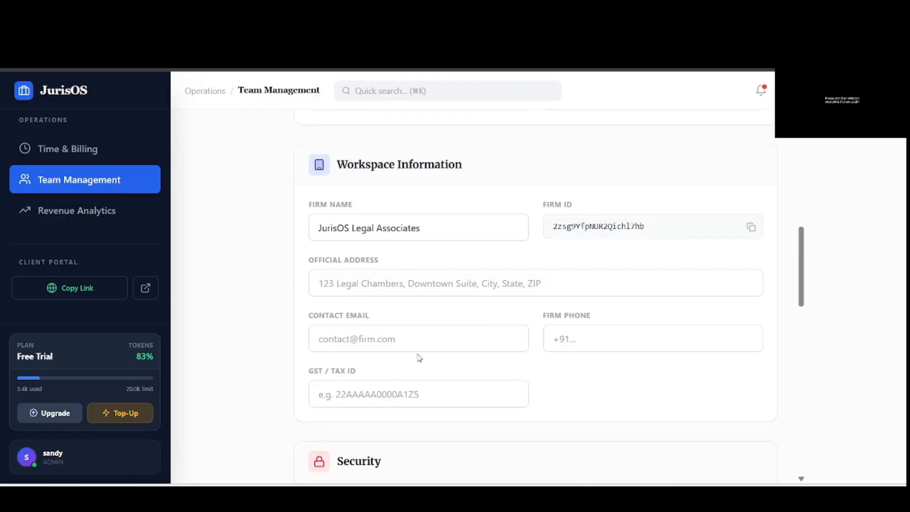
scroll(415, 364, "up", 6)
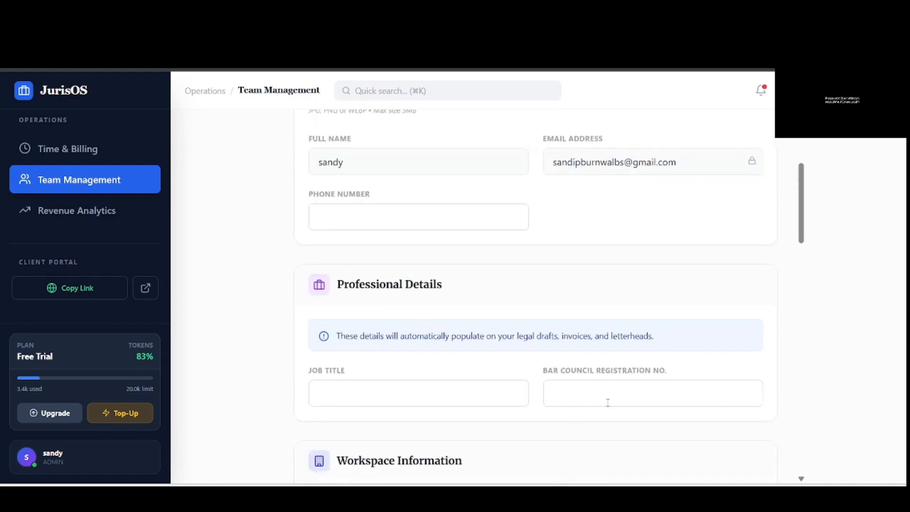
scroll(502, 282, "up", 1)
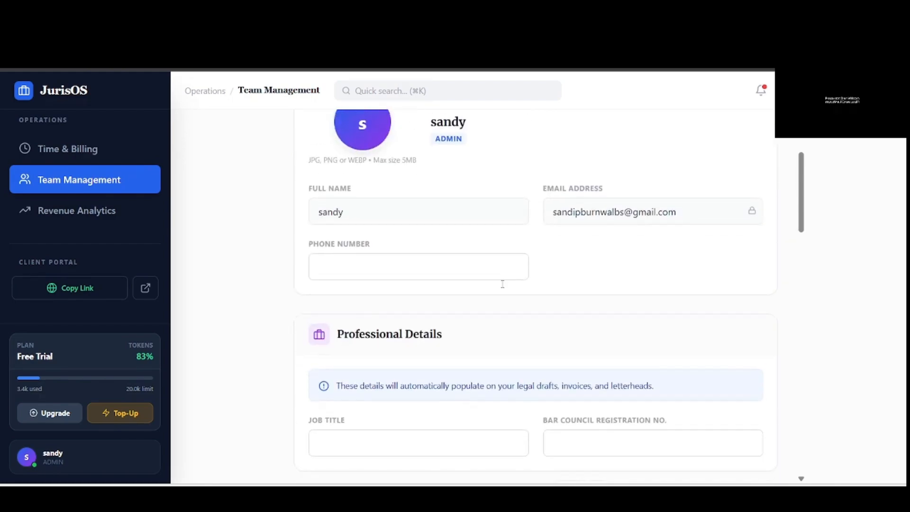
scroll(517, 322, "down", 8)
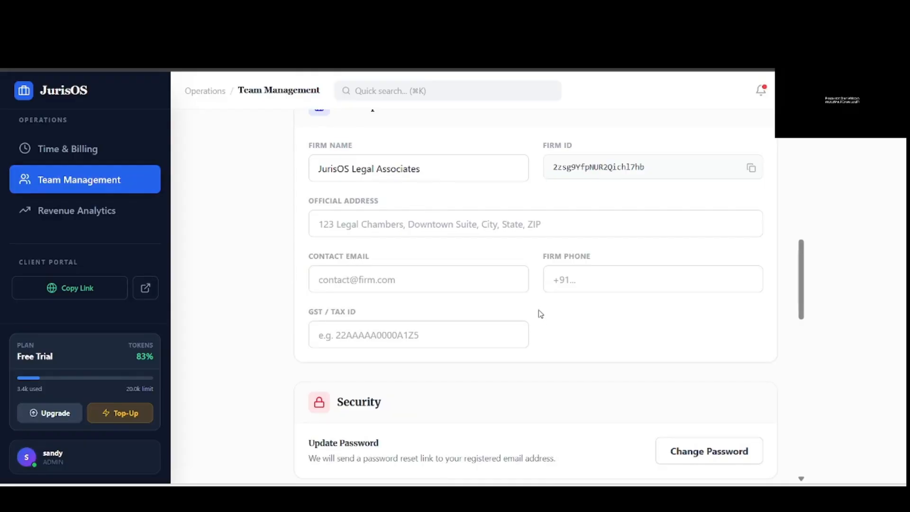
left_click(813, 45)
left_click(688, 136)
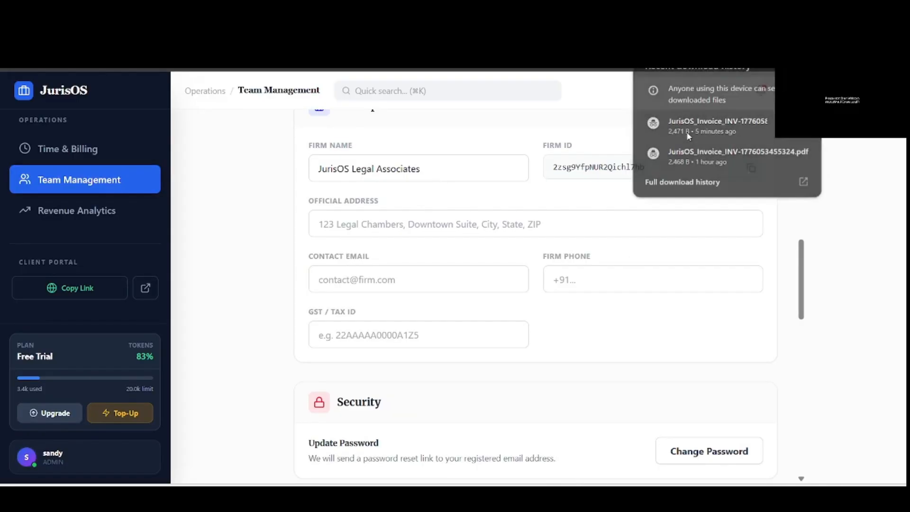
scroll(526, 193, "down", 1)
scroll(506, 207, "up", 1)
scroll(506, 207, "up", 1)
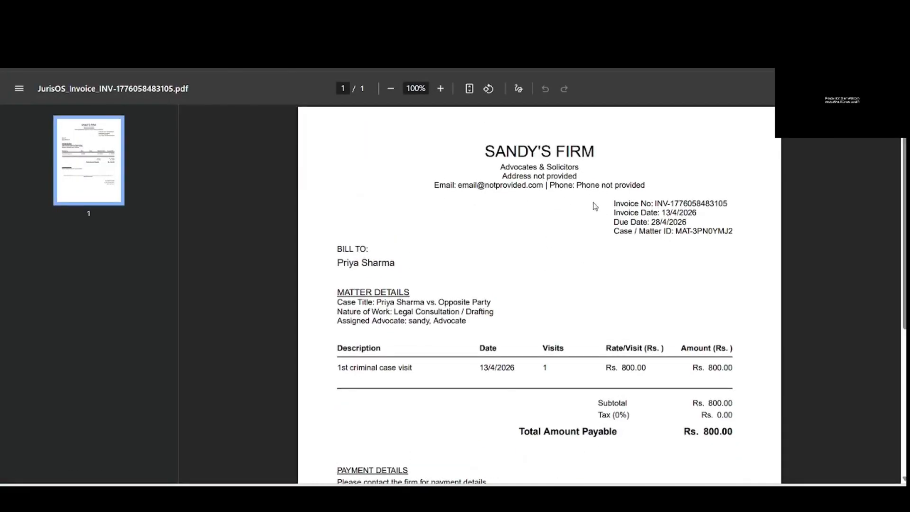
key("ctrl+Tab")
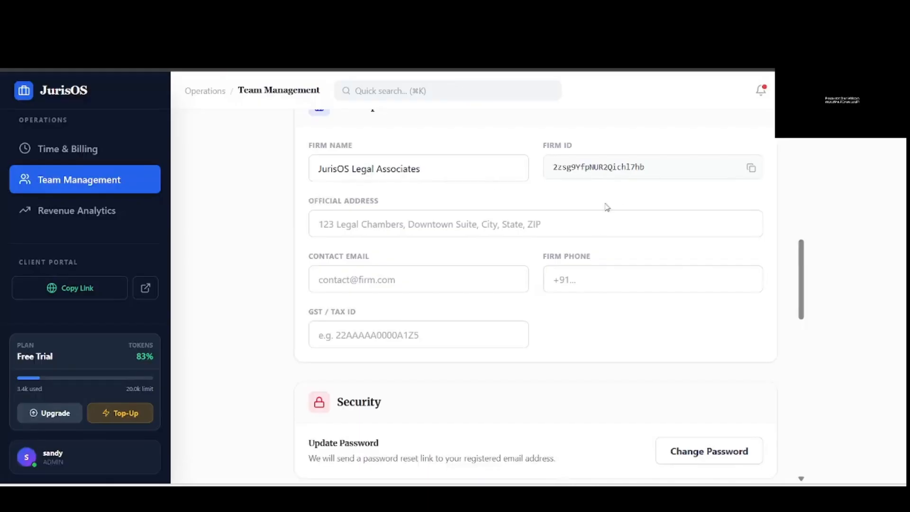
- Copy the Client Portal link and go to the Dashboard
left_click(97, 282)
scroll(89, 226, "up", 4)
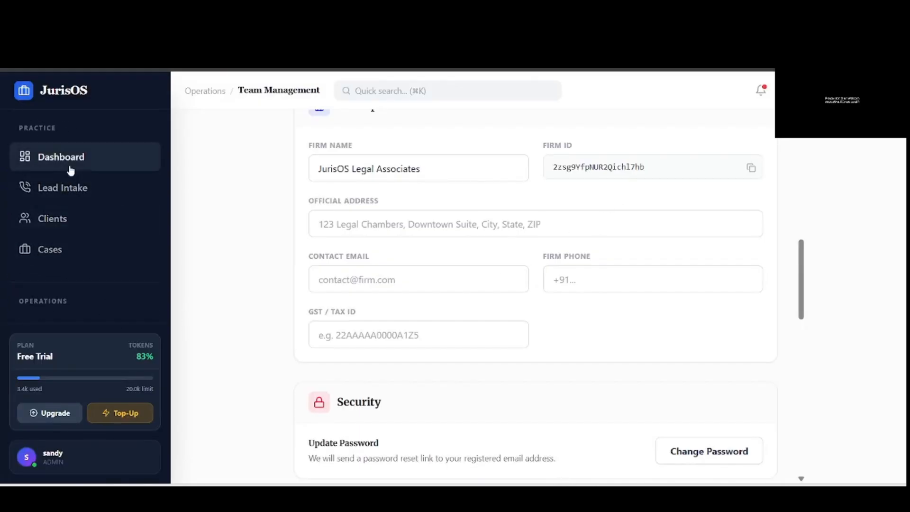
left_click(69, 165)
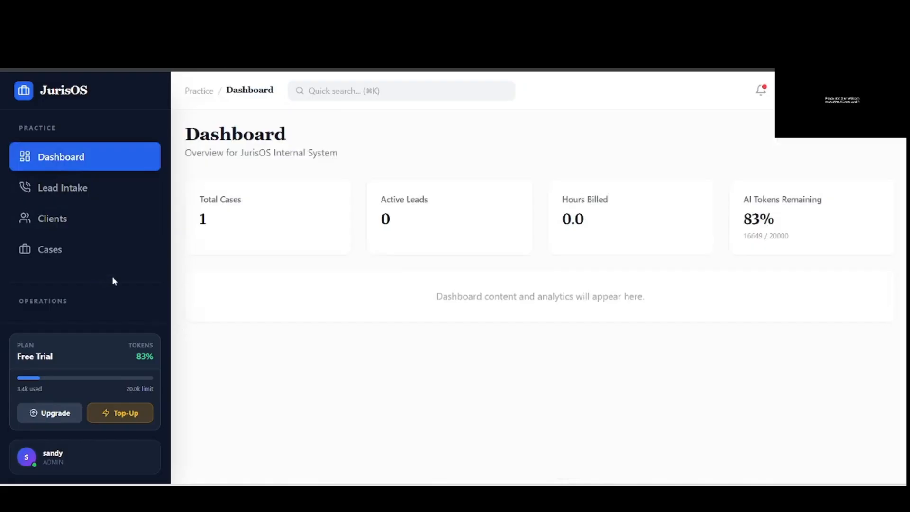